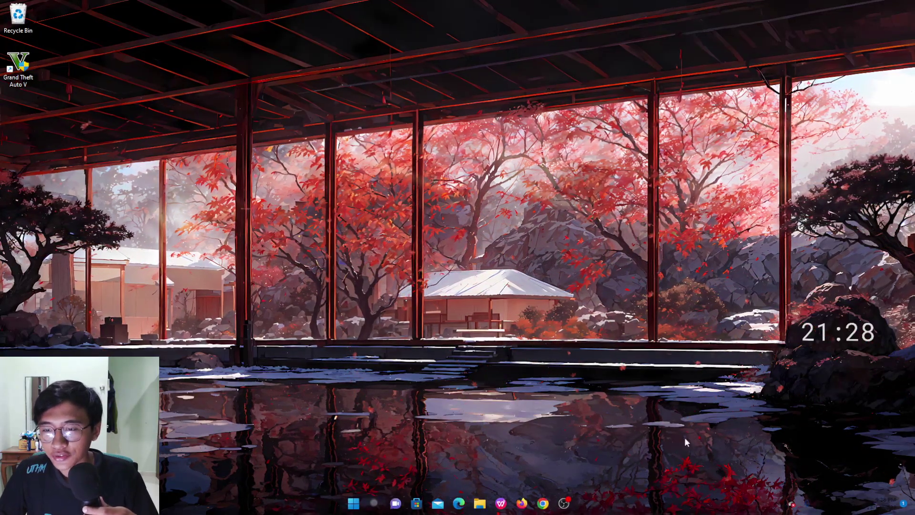
- Open a new Firefox window and go to amazon.com
right_click(521, 508)
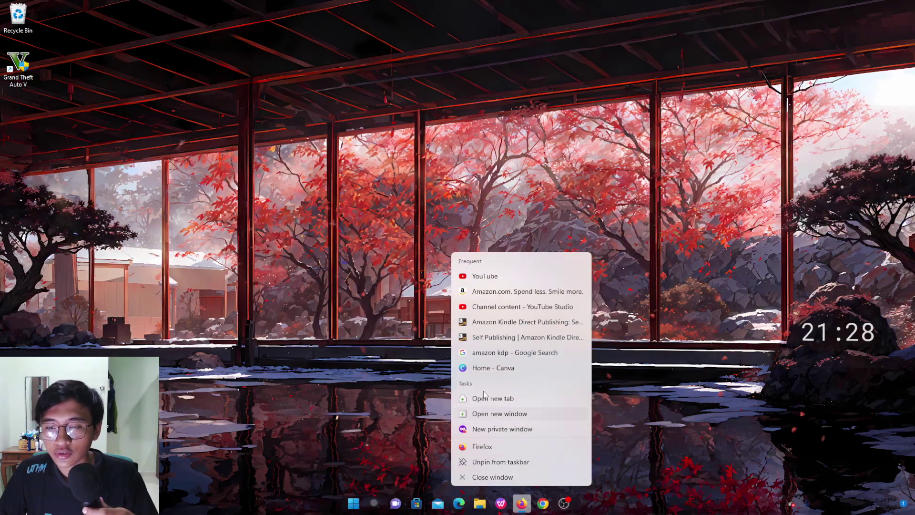
click(485, 416)
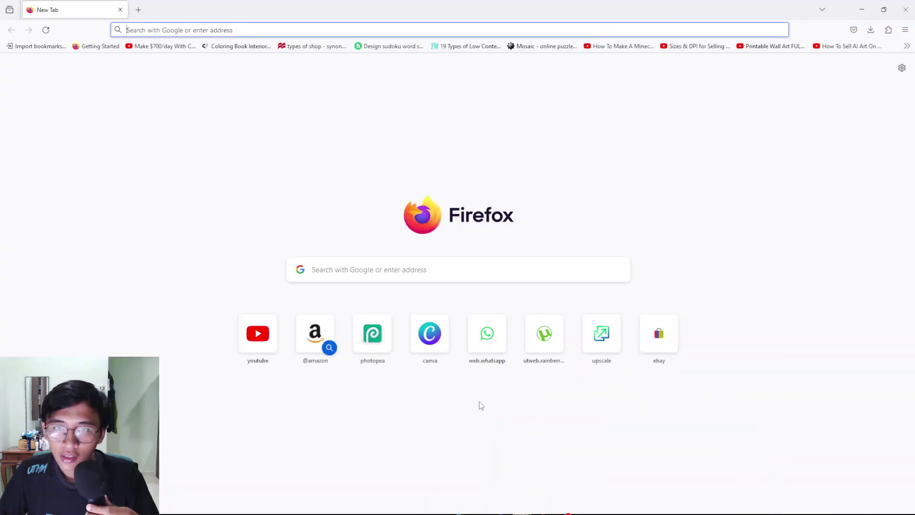
click(202, 30)
text(amazo)
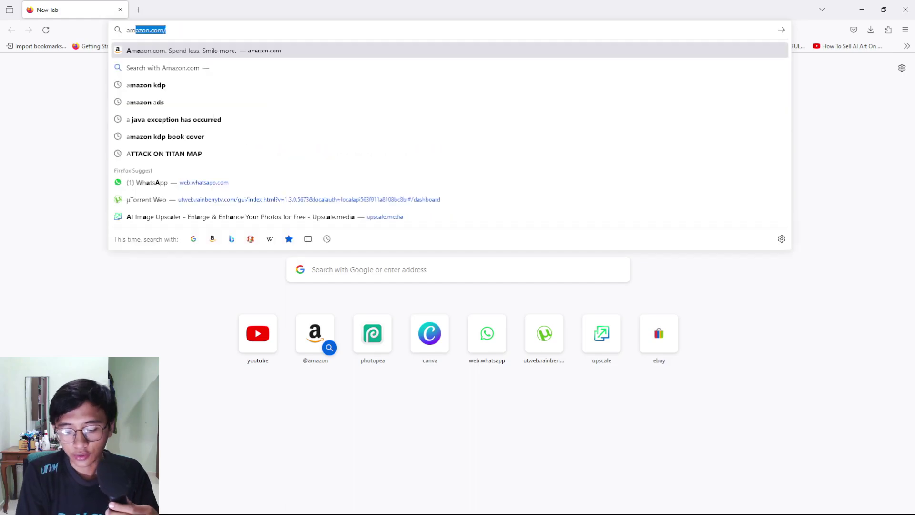
text(n.com)
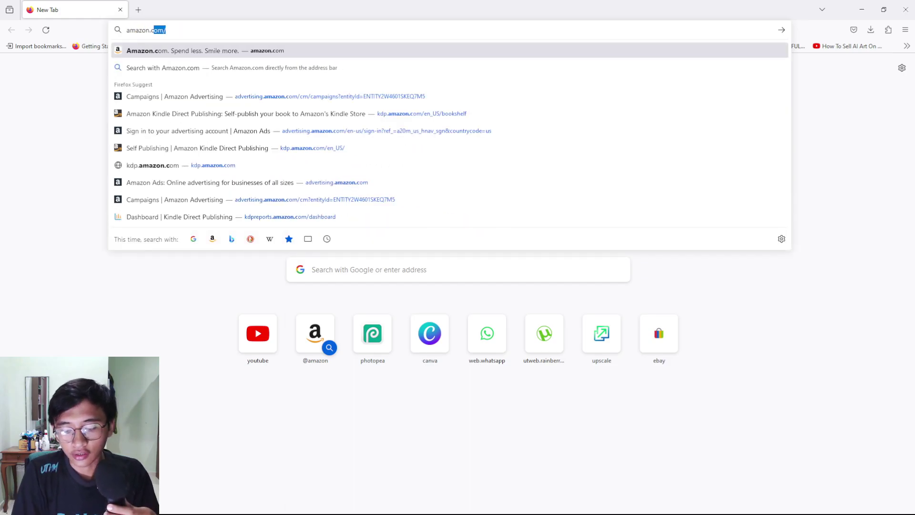
key(Return)
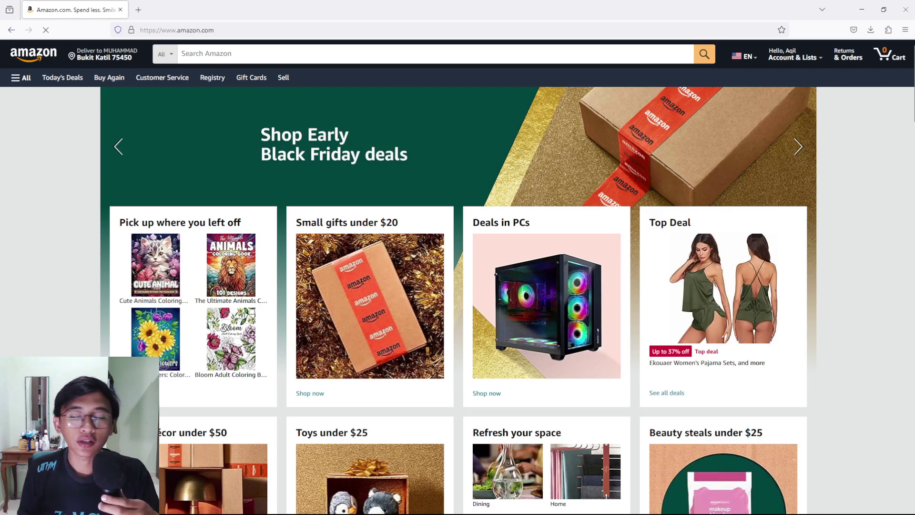
- Search Amazon for "spot the difference activity book"
click(273, 57)
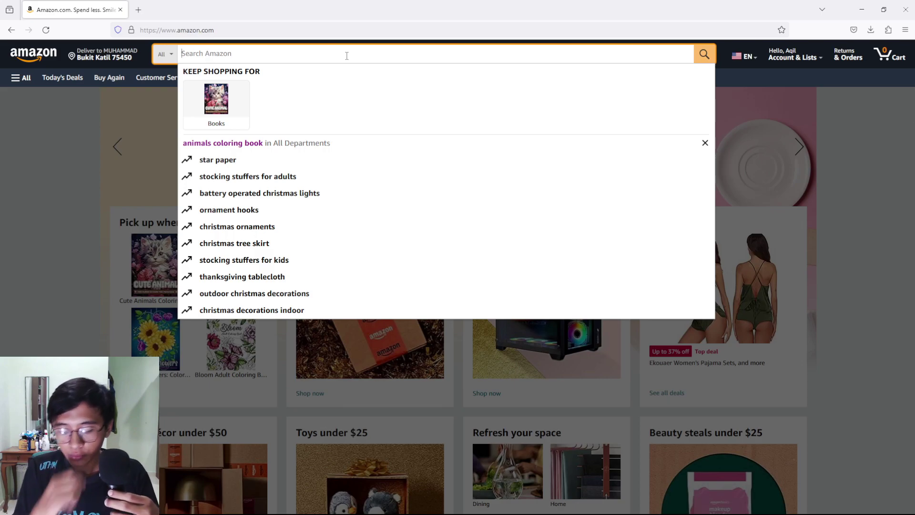
text(spot t)
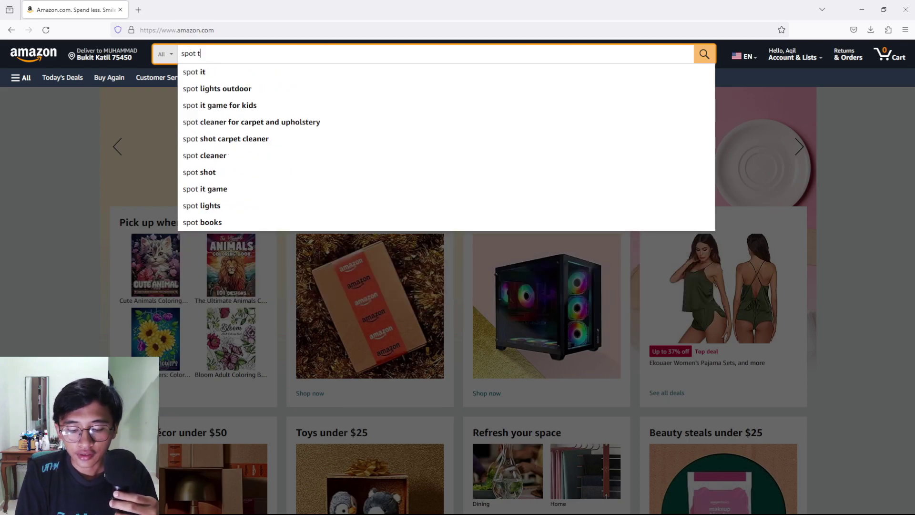
text(he diff)
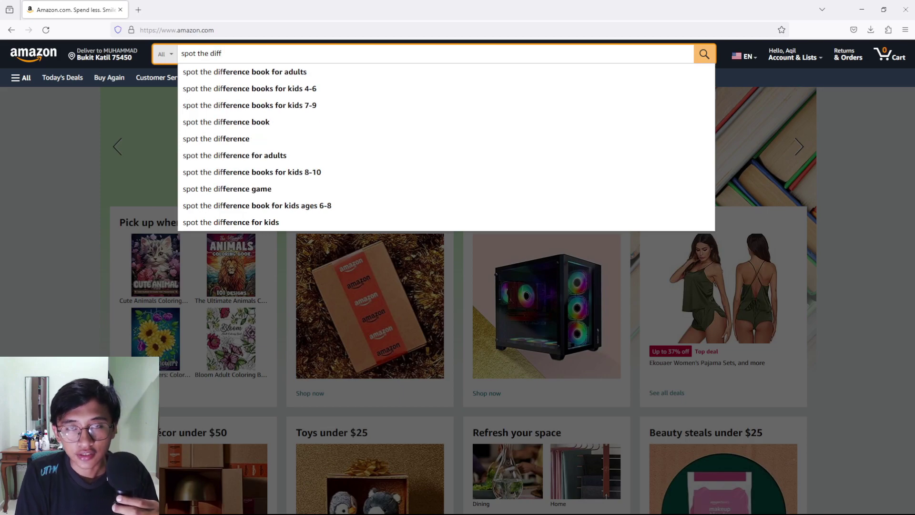
text(erec)
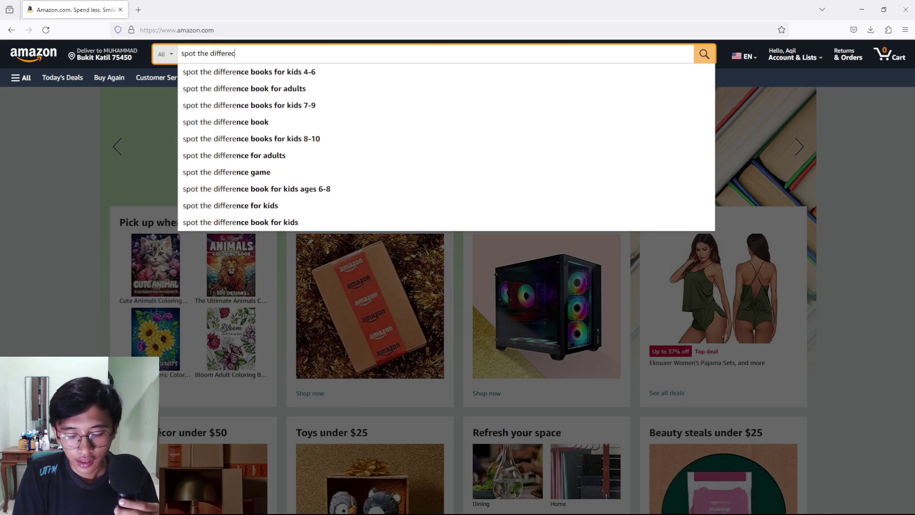
text(e acti)
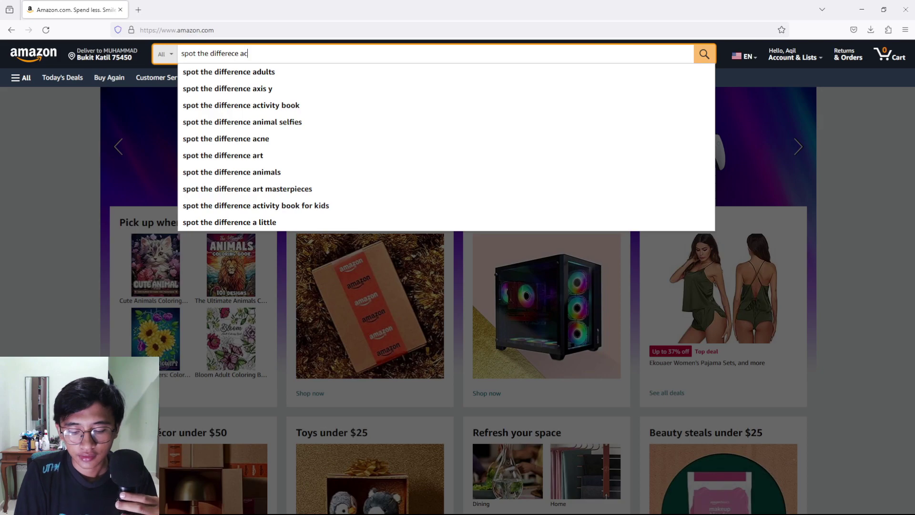
click(395, 76)
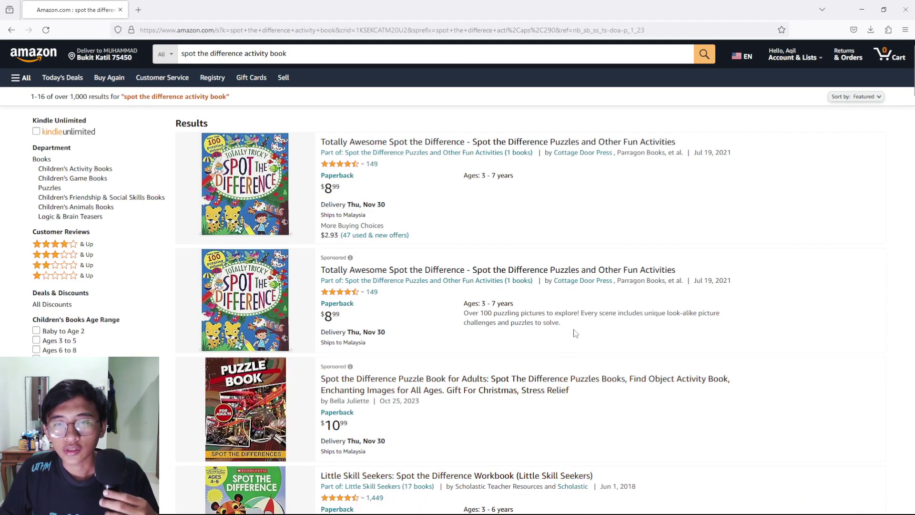
- Examine the search results for the number of competing books, their prices and their customer review counts
scroll(270, 172, down, 1)
scroll(270, 172, down, 5)
scroll(113, 94, up, 6)
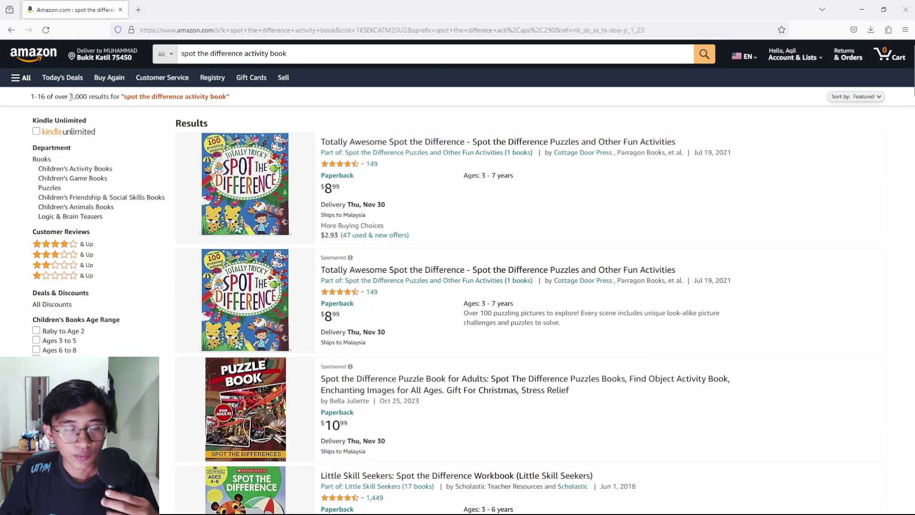
drag(70, 97, 81, 98)
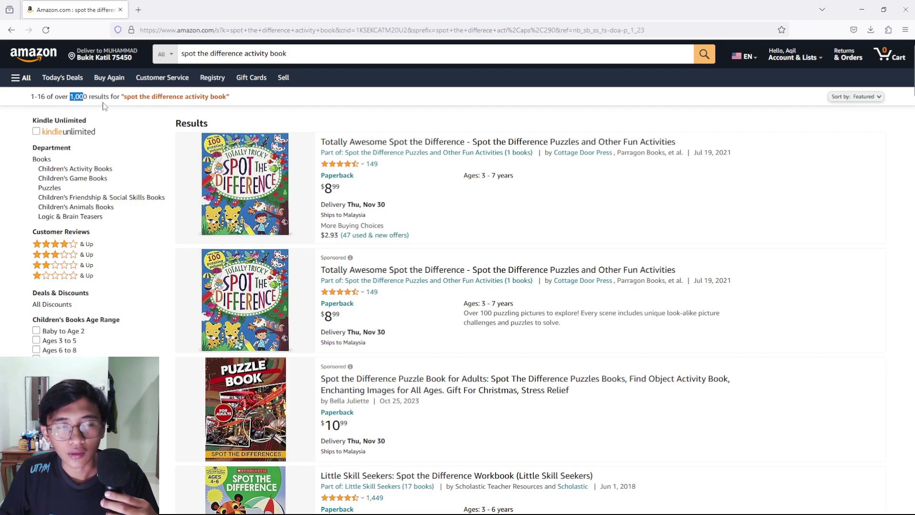
scroll(422, 180, down, 6)
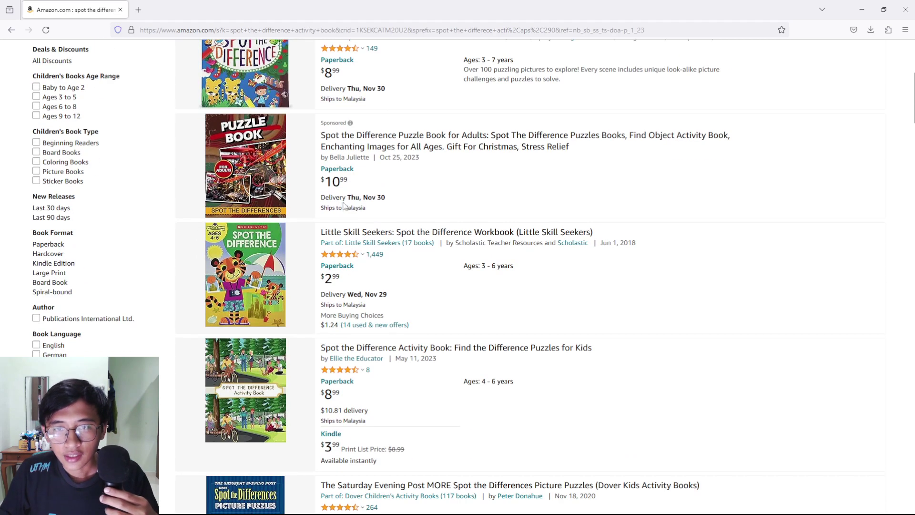
scroll(423, 179, up, 6)
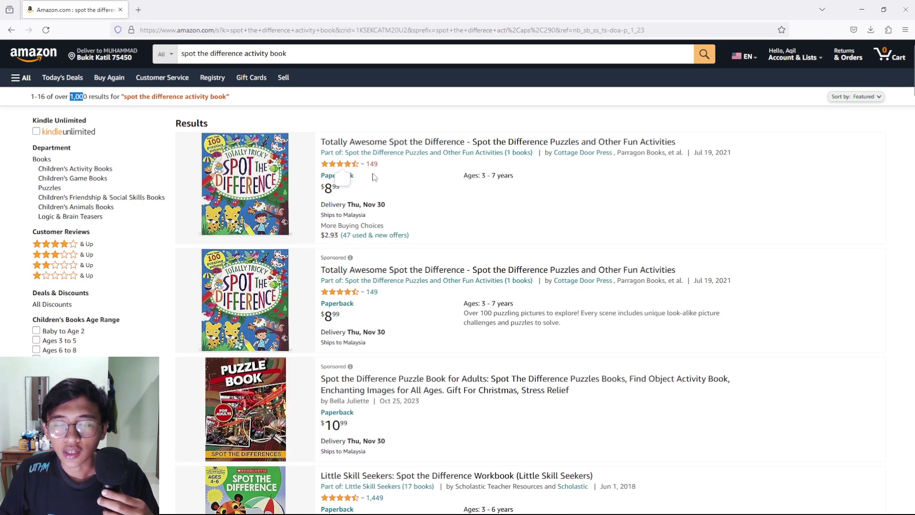
mouse_move(352, 167)
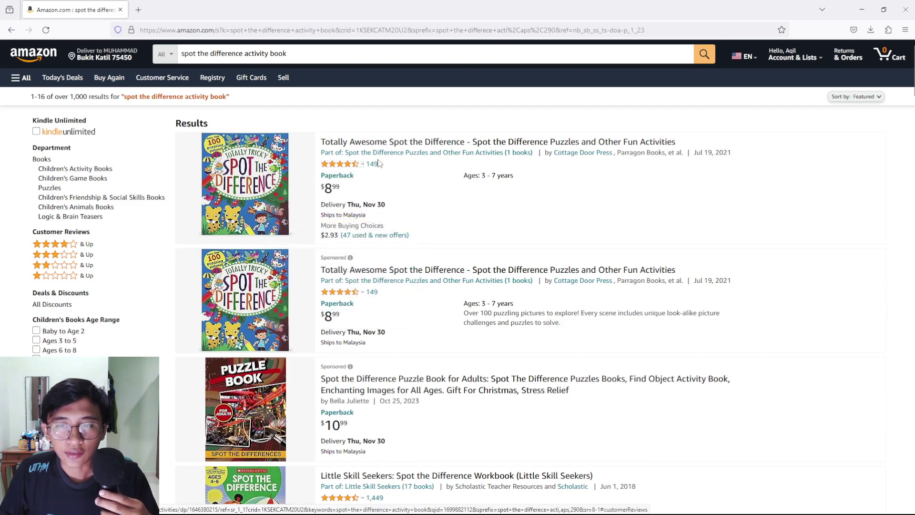
scroll(398, 311, down, 4)
scroll(381, 312, down, 2)
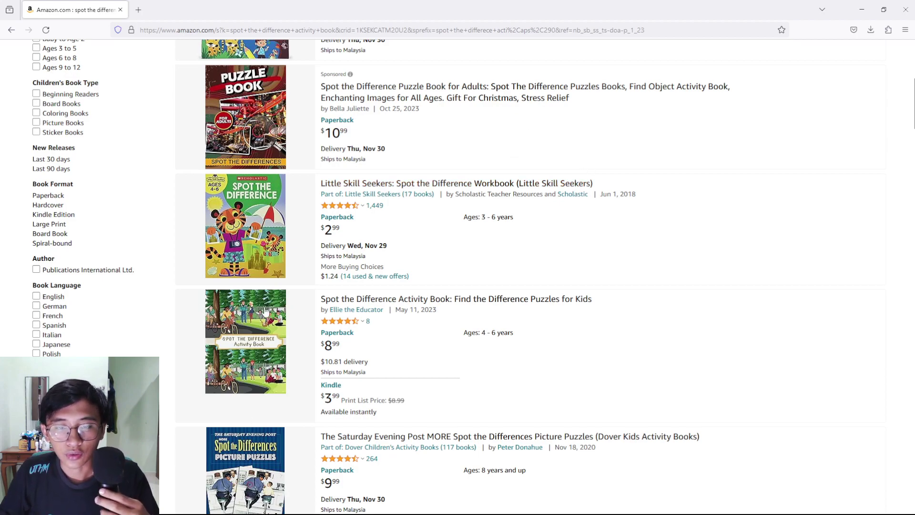
- Open the product page of "Spot the Difference Activity Book: Find the Difference Puzzles for Kids"
click(258, 321)
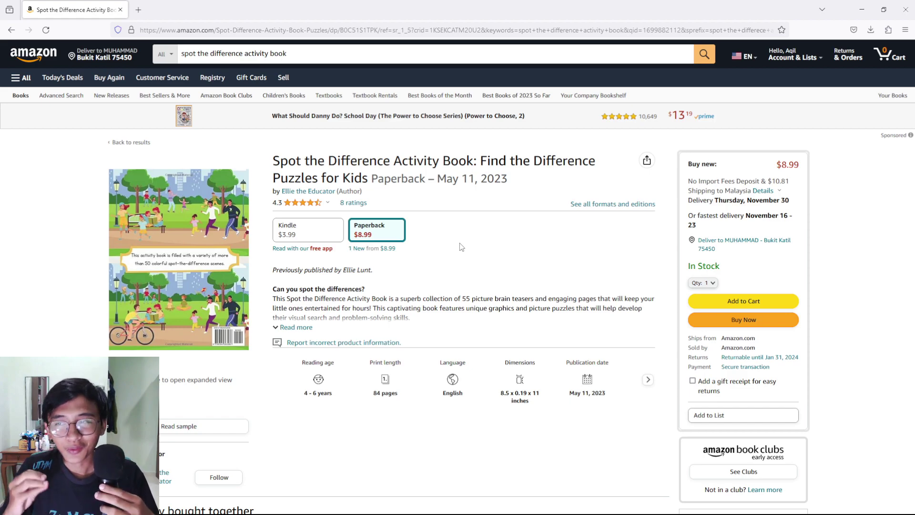
mouse_move(454, 512)
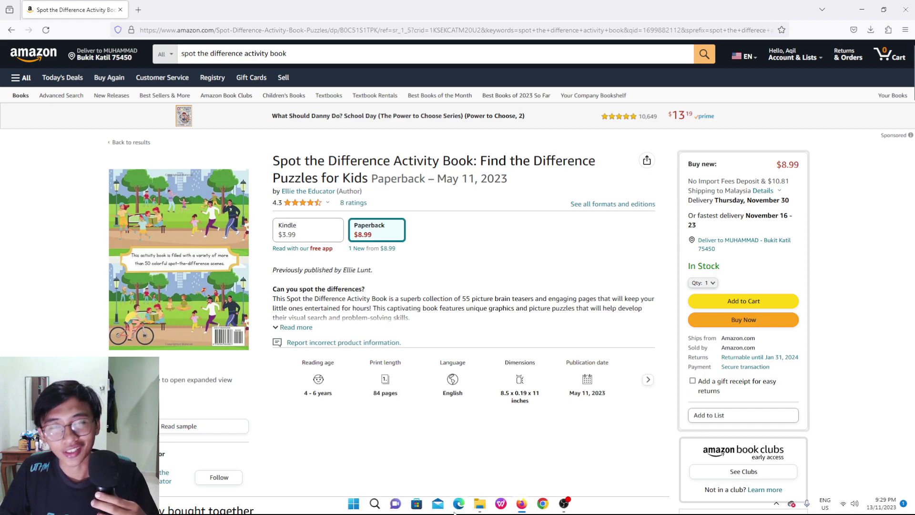
click(776, 505)
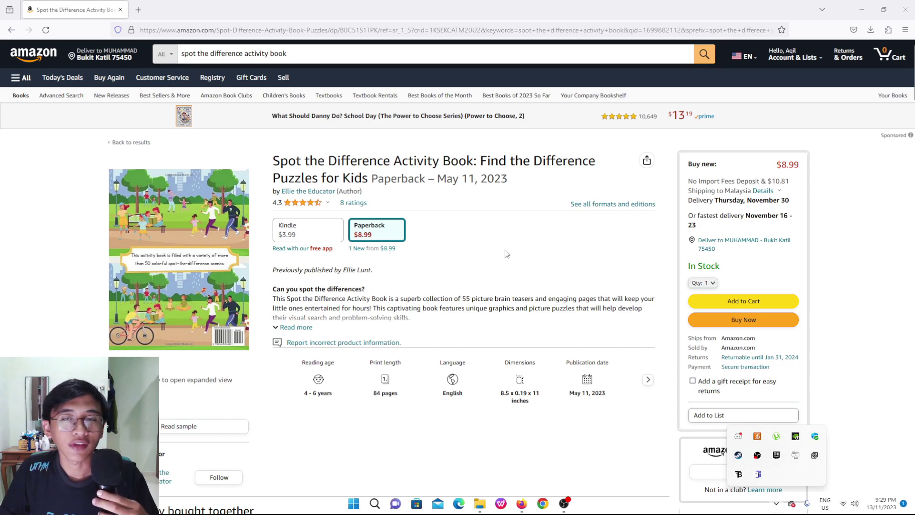
- View the leonardo.ai home page in a new browser tab and close that tab
click(146, 7)
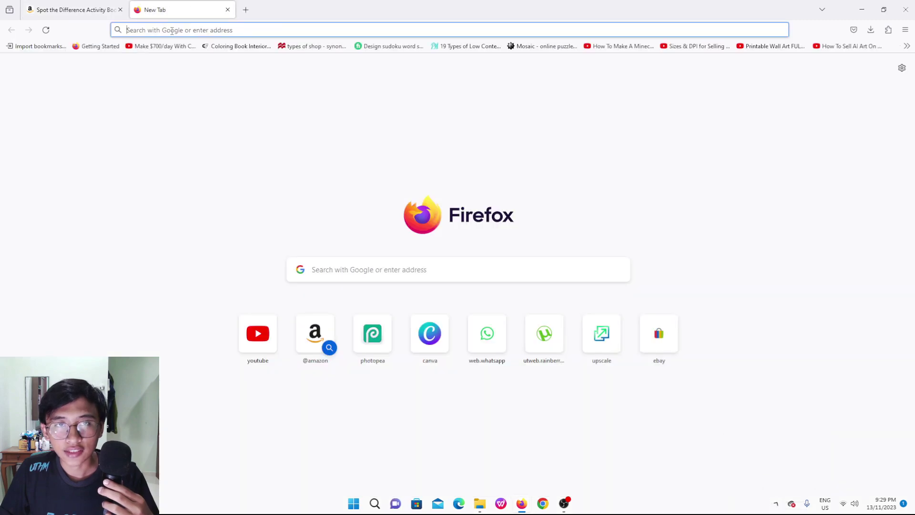
click(172, 30)
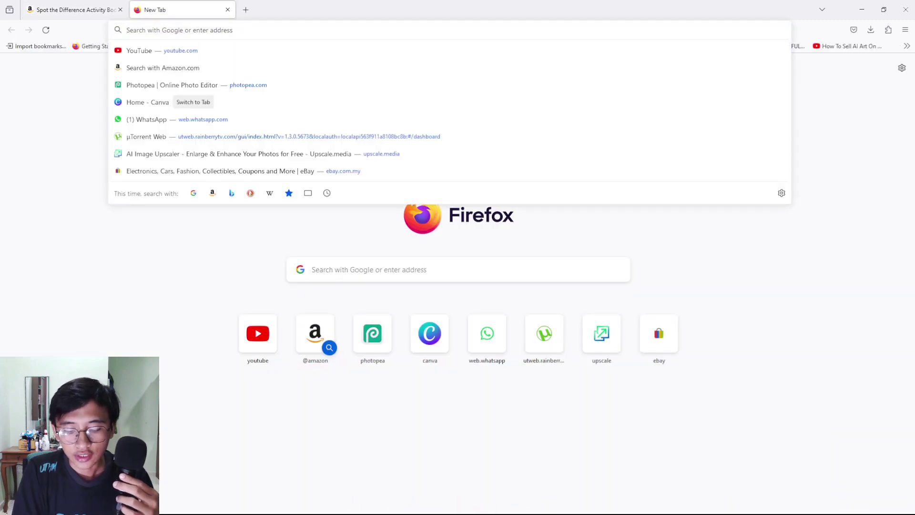
text(leona)
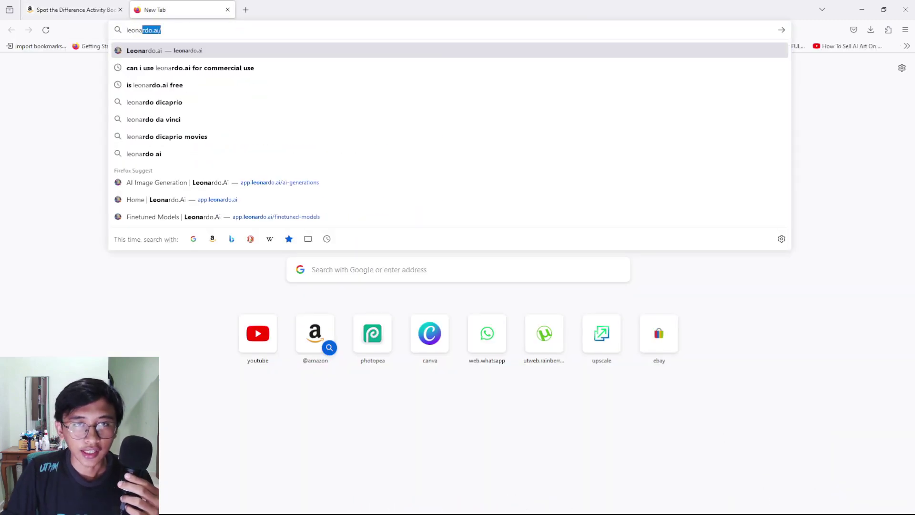
key(Return)
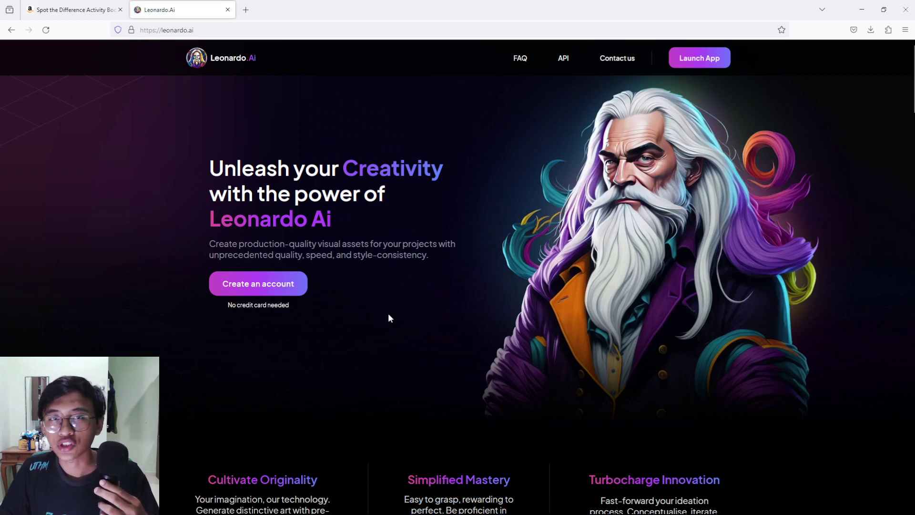
click(228, 10)
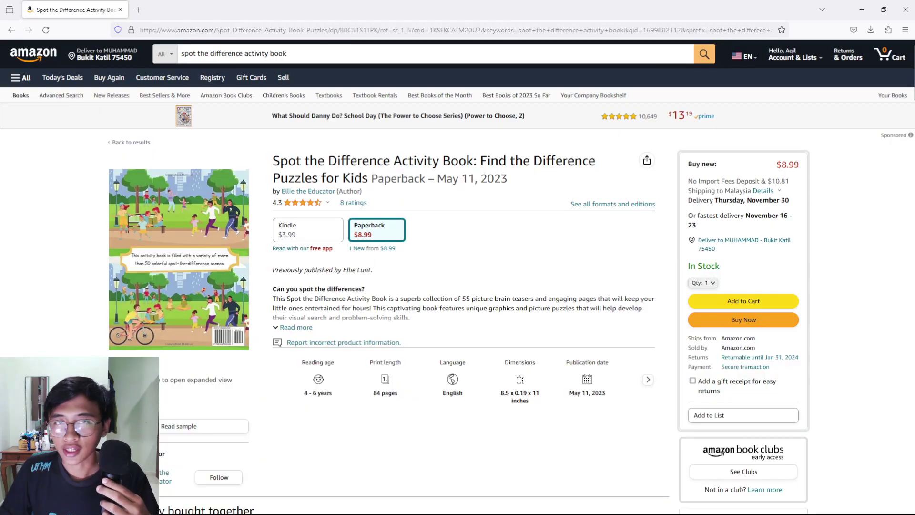
- Switch to the Discord app running in the background and maximize its window
click(777, 505)
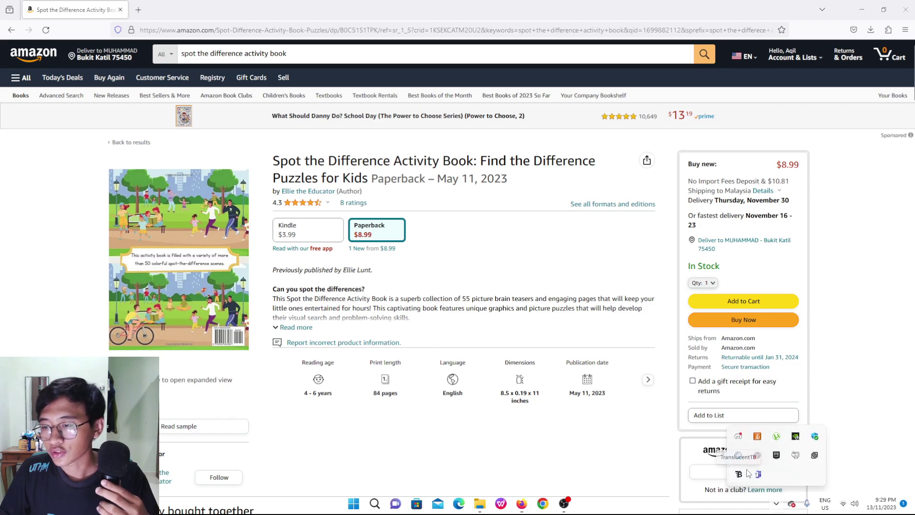
click(739, 437)
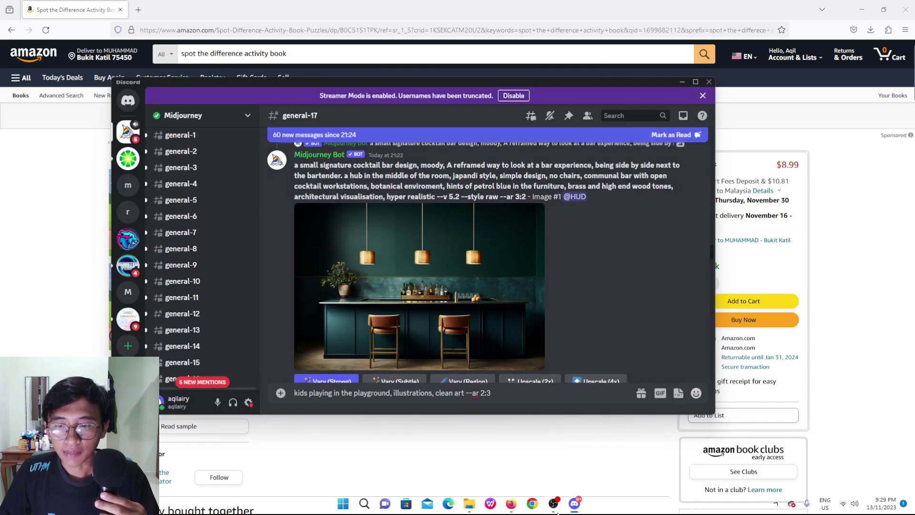
click(558, 504)
click(555, 504)
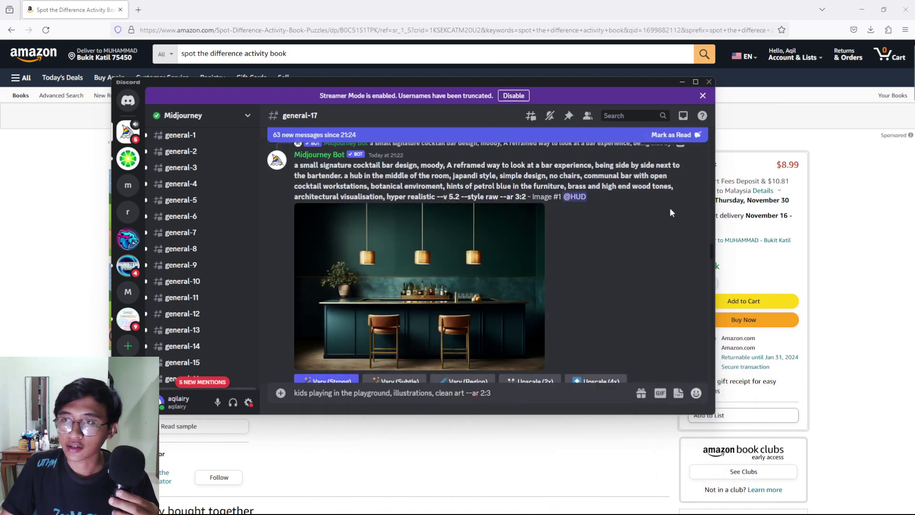
click(695, 81)
- Look over the Midjourney server's channels, clear the unsent draft in general-17 and go to that channel's newest messages
scroll(66, 195, up, 15)
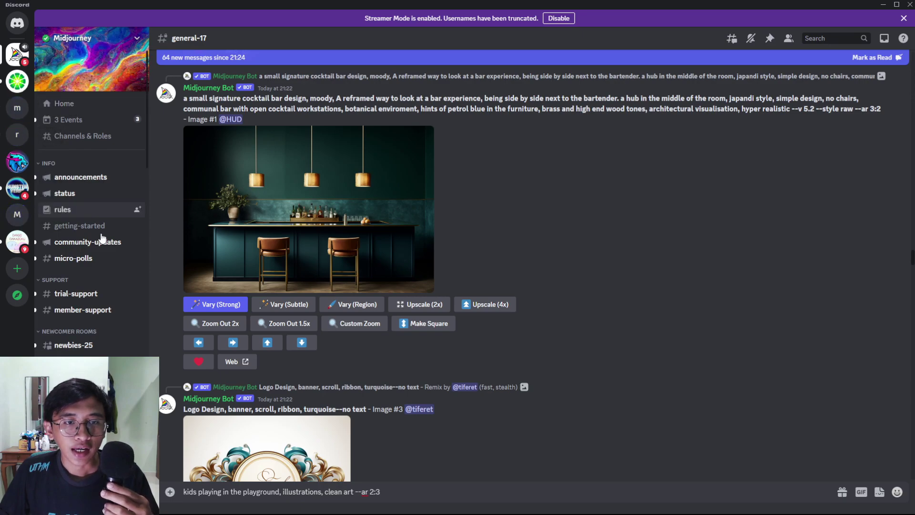
scroll(92, 275, down, 10)
scroll(90, 280, down, 3)
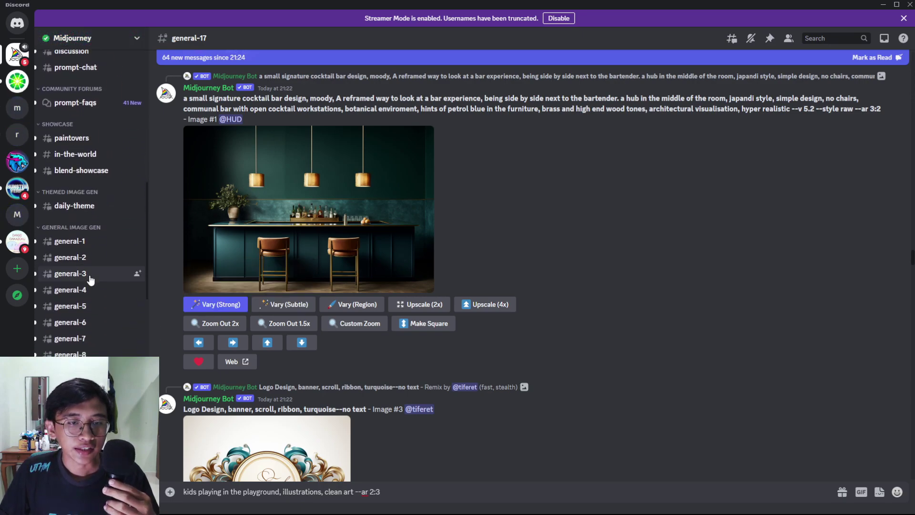
scroll(85, 186, down, 6)
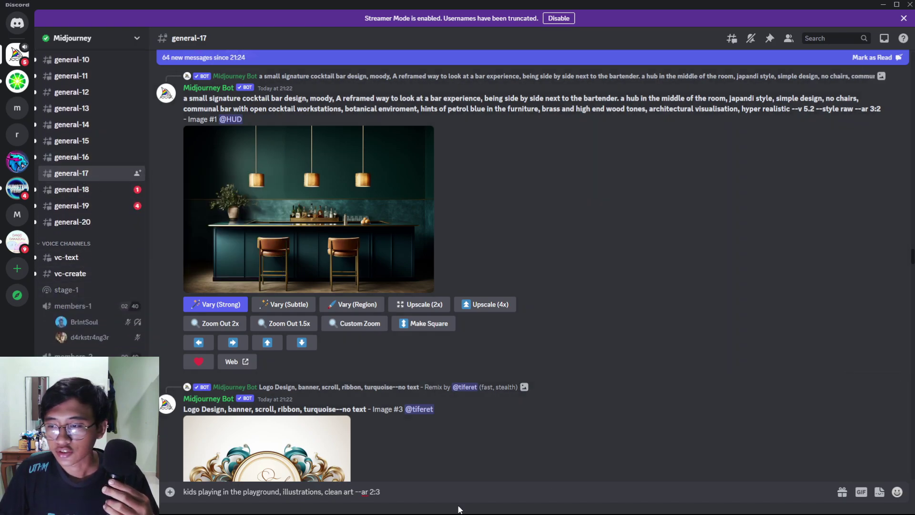
key(ctrl+a)
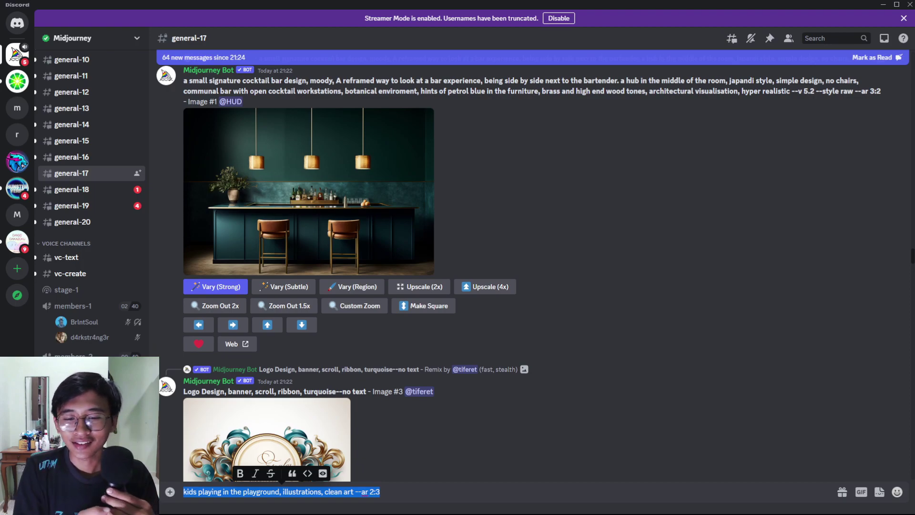
key(BackSpace)
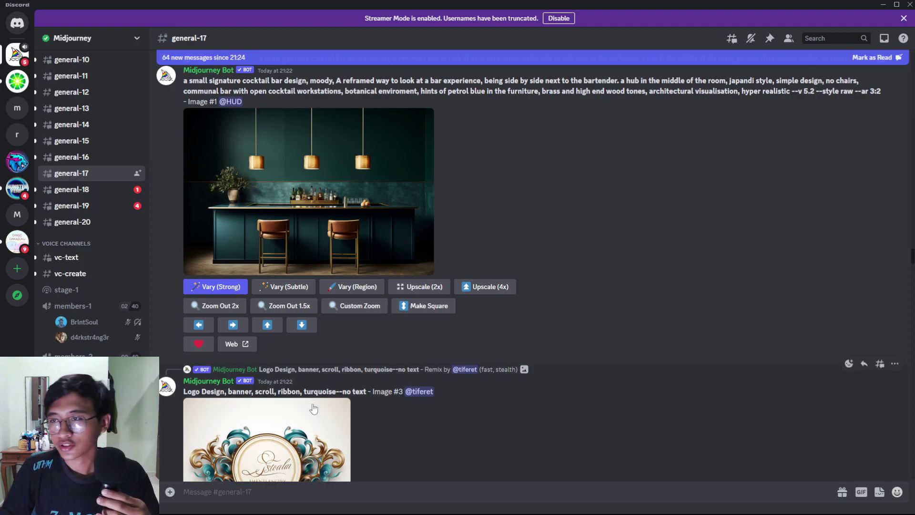
scroll(742, 379, down, 10)
scroll(832, 369, down, 8)
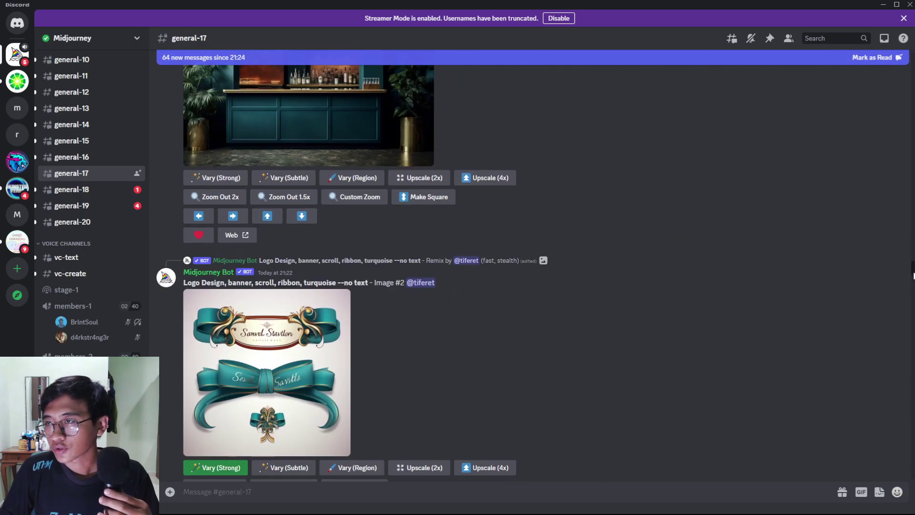
scroll(913, 276, down, 10)
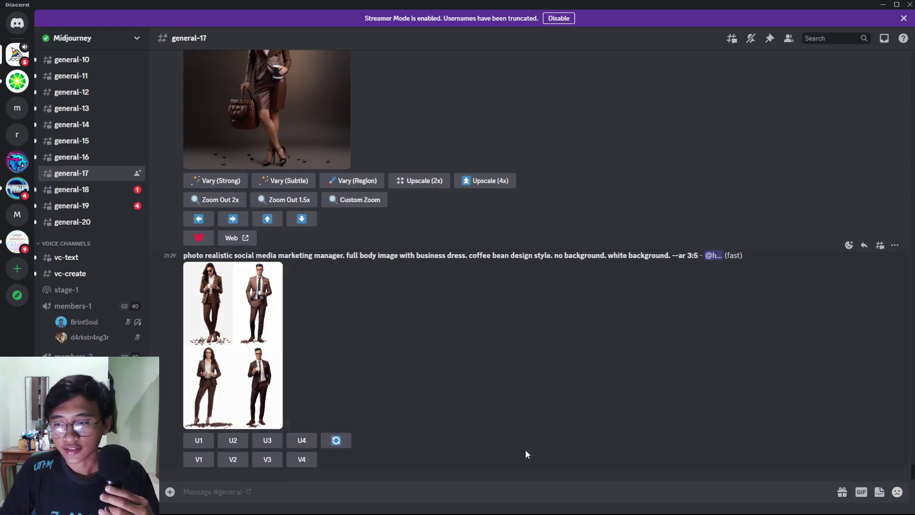
scroll(496, 387, up, 2)
scroll(388, 399, down, 2)
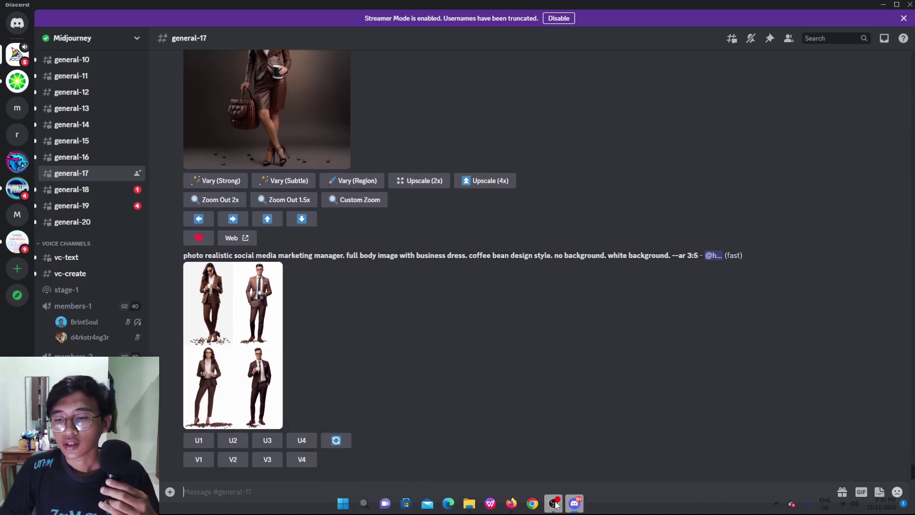
- Switch to OBS, move the video capture source to the lower-right corner of the scene, and minimize OBS
click(553, 509)
drag(409, 274, 644, 273)
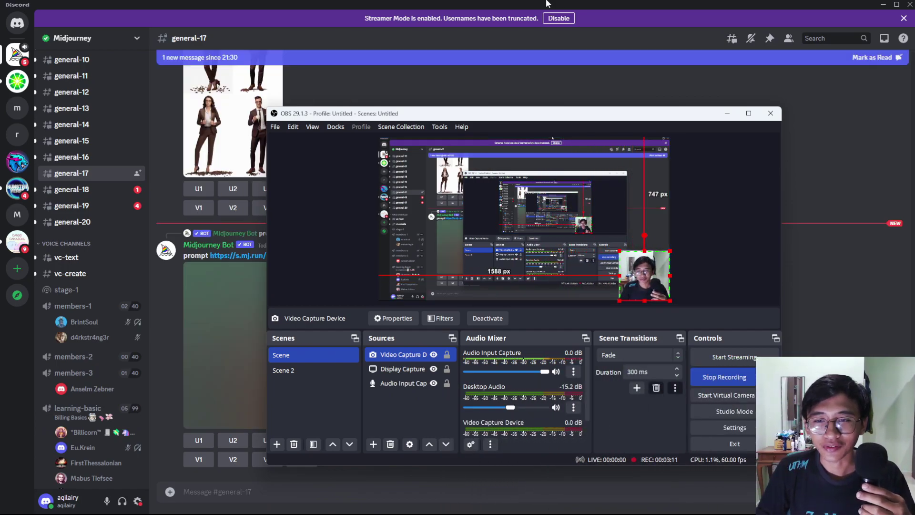
click(726, 113)
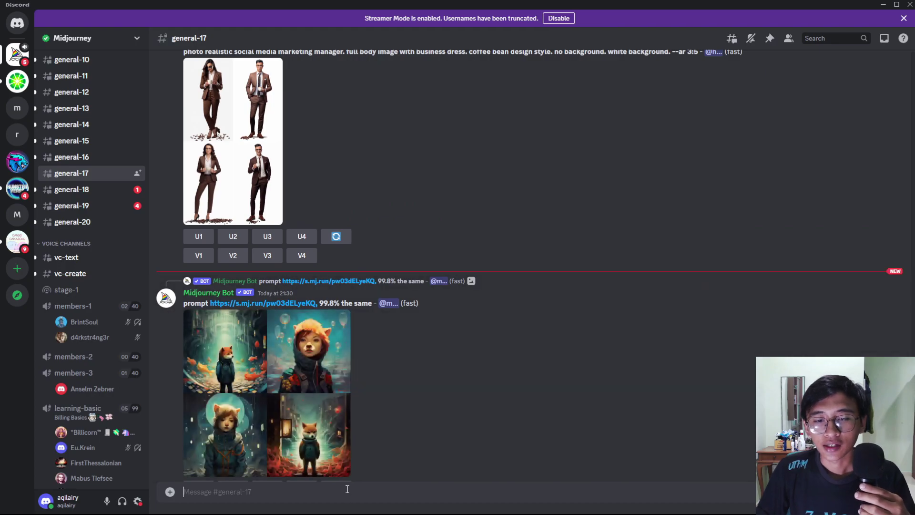
- Start an /imagine command in general-17 with the prompt text "kids playing in the playground"
text(/imagi)
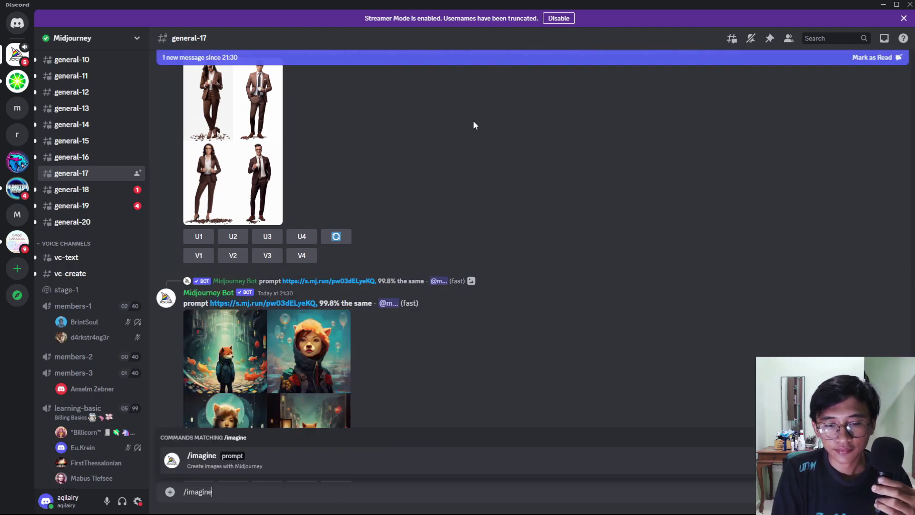
text(ne)
click(390, 460)
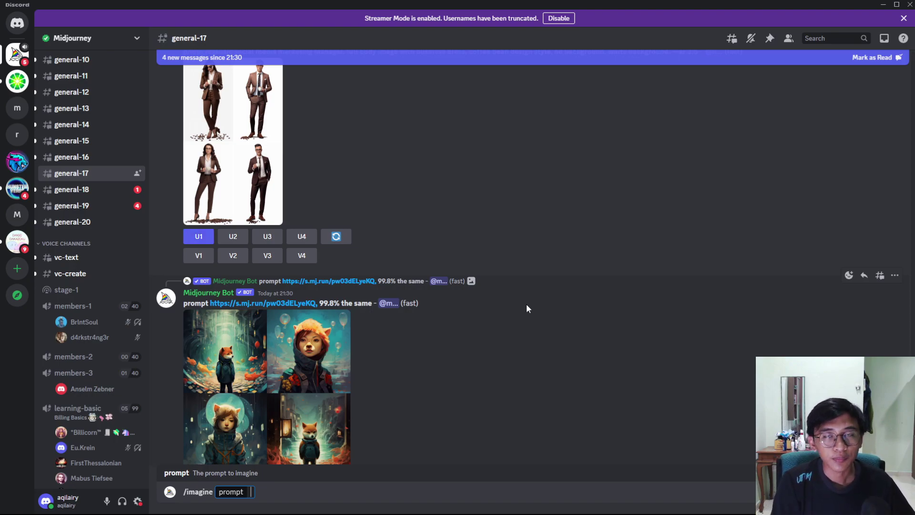
text(kids)
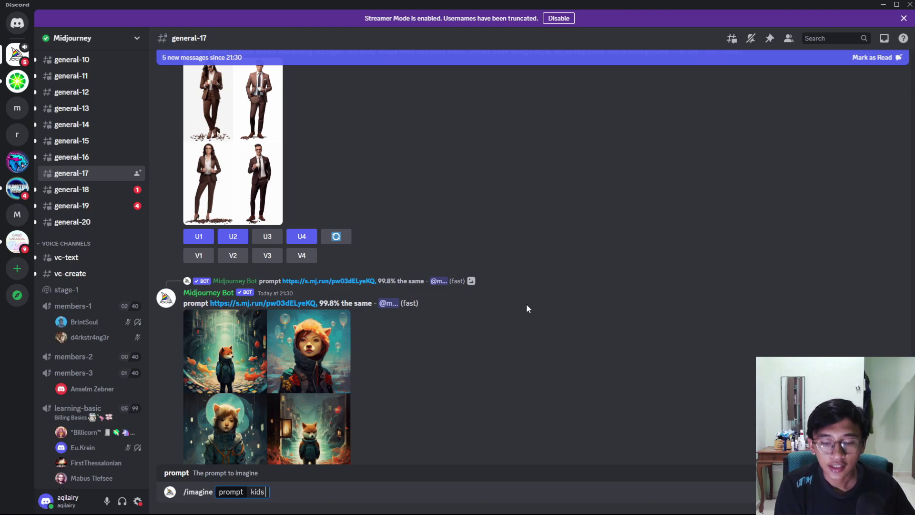
text( play)
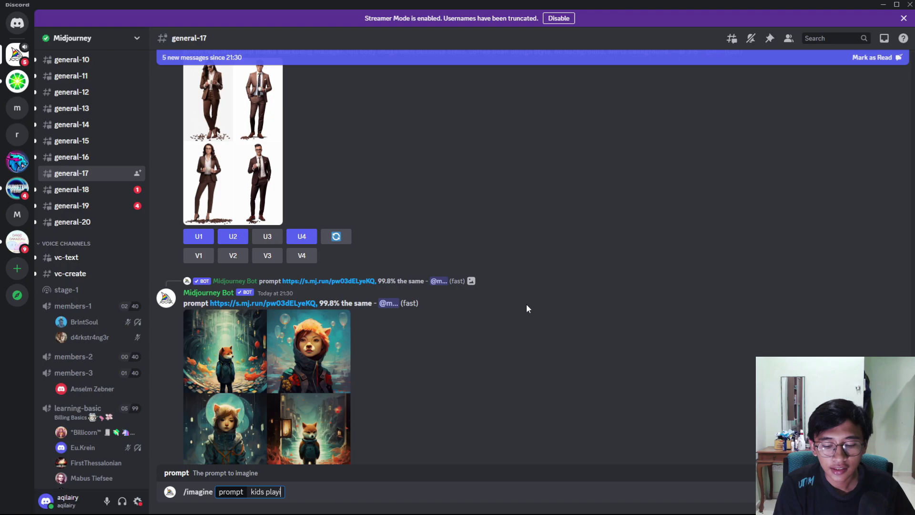
text(ing in the)
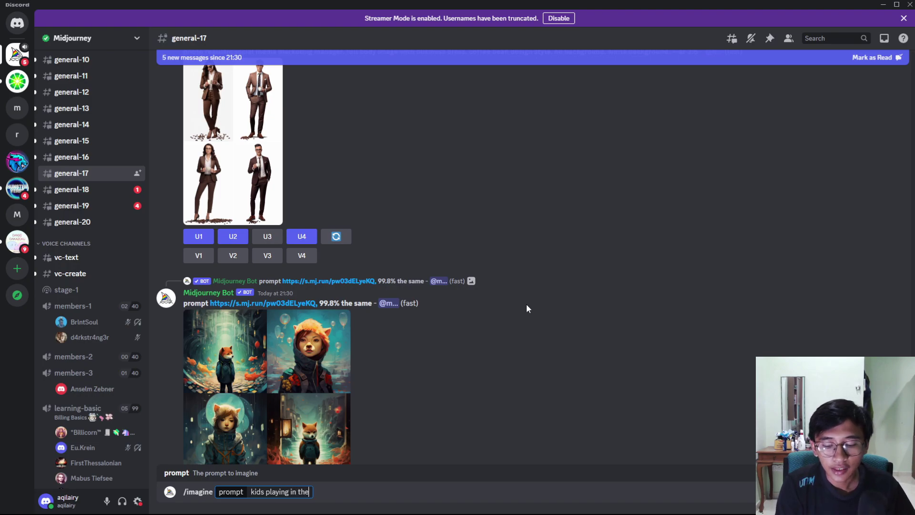
text( playground)
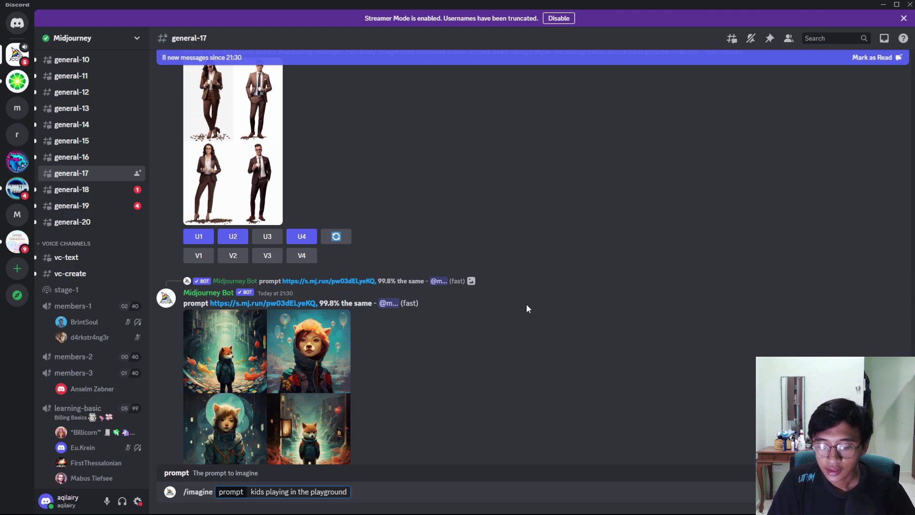
- Extend the prompt with the style terms ", illustrations, clean art"
text(, illustra)
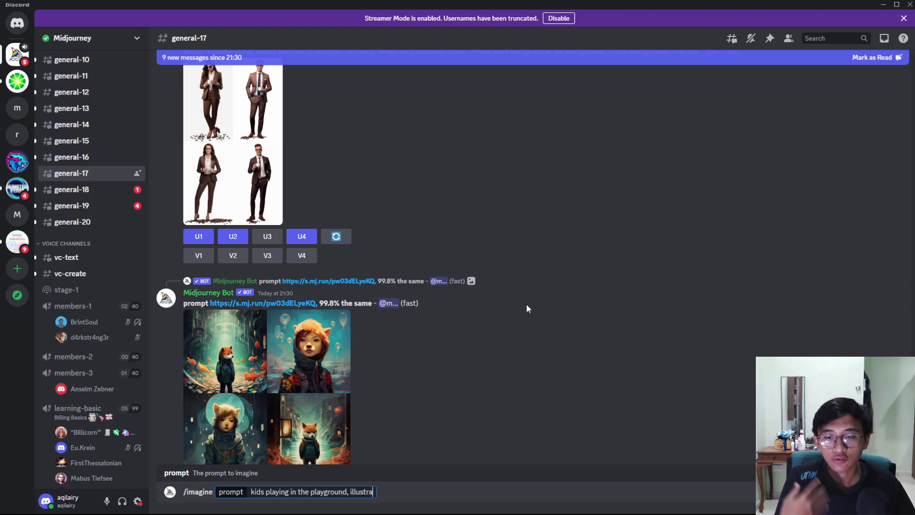
text(tions)
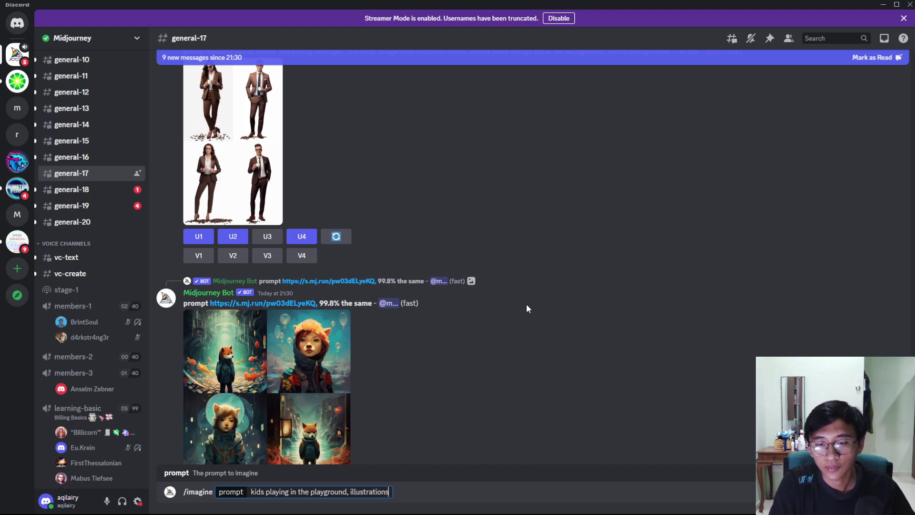
text(, )
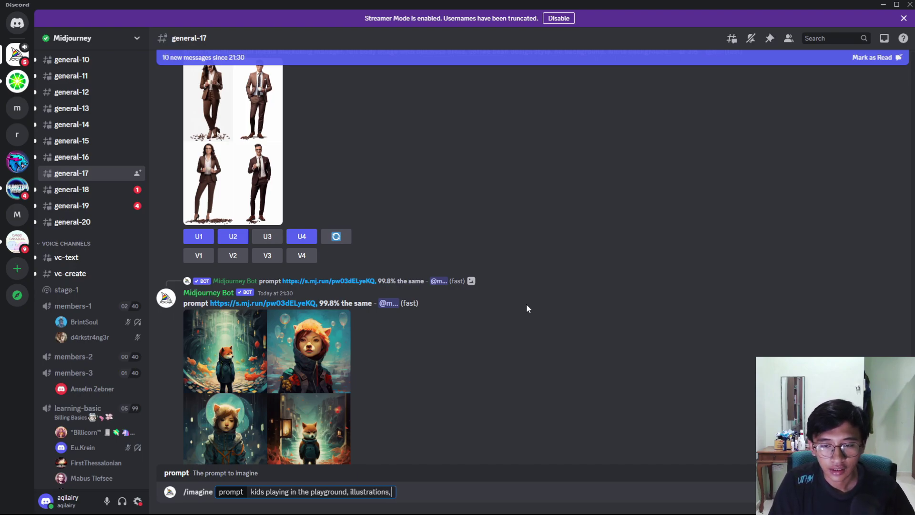
text(c)
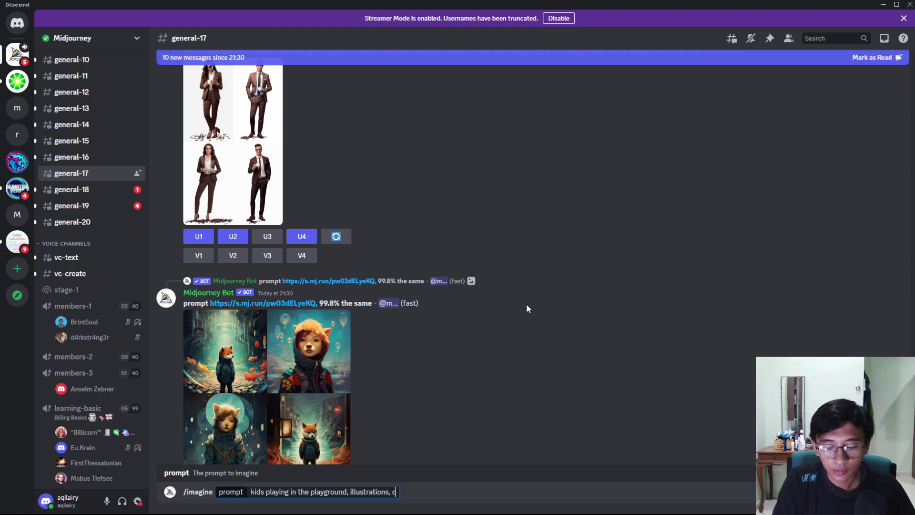
text(lean art)
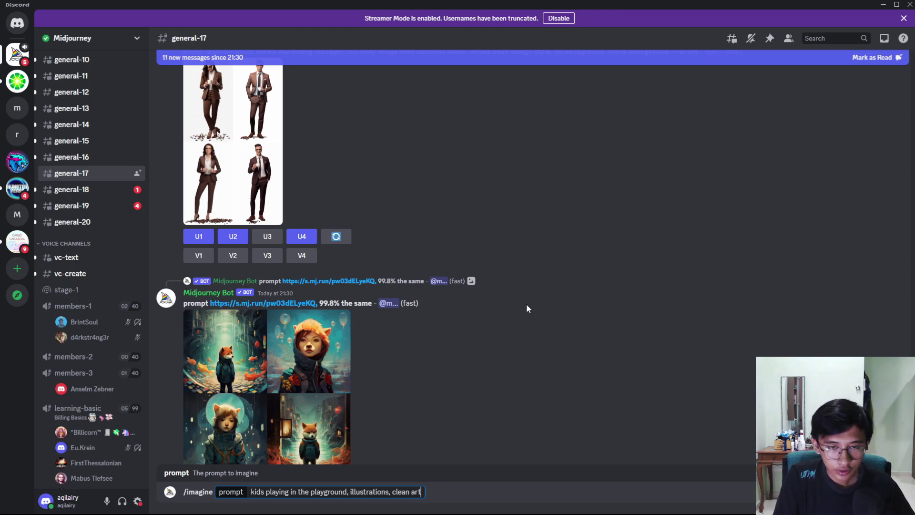
- Append the aspect ratio parameter "--ar 7:4" to the prompt and submit it to Midjourney
text(--)
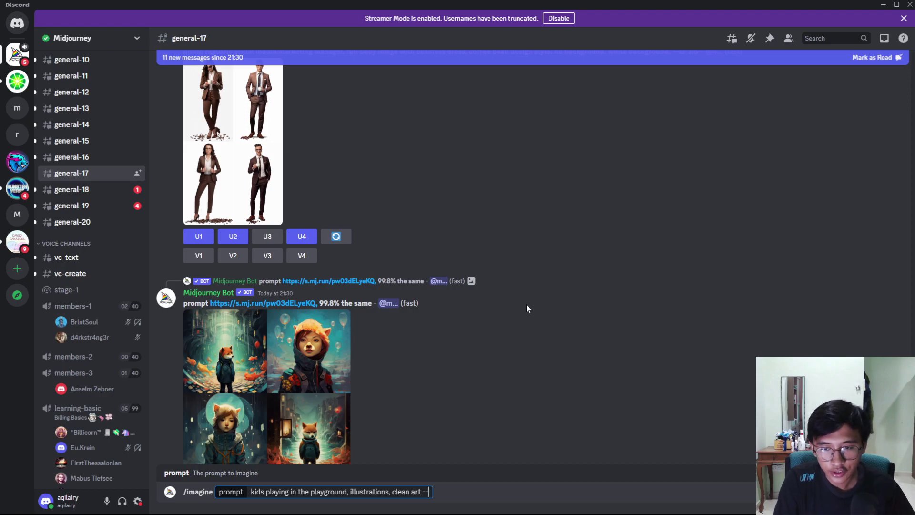
text(ar)
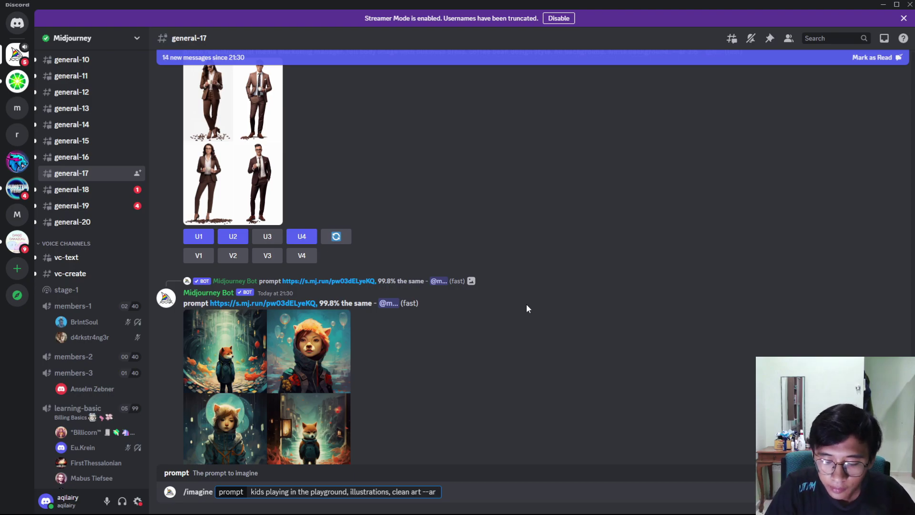
text(7)
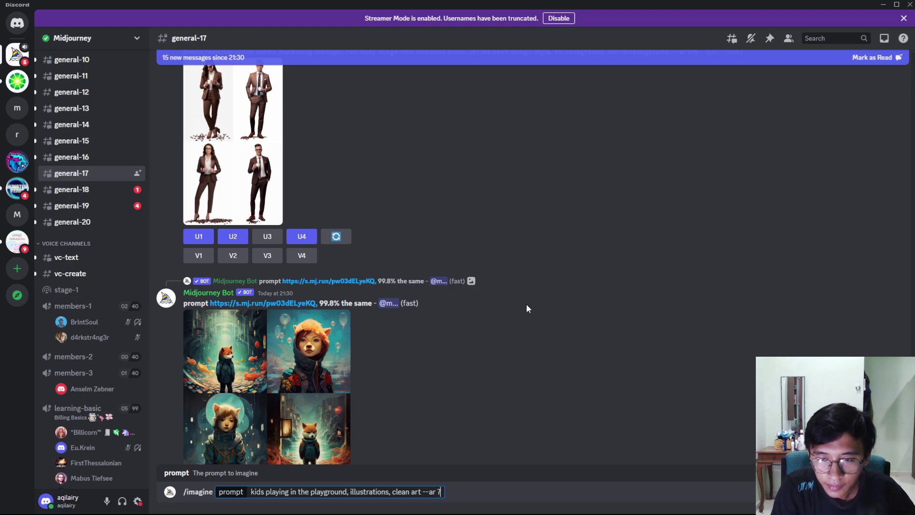
text(:)
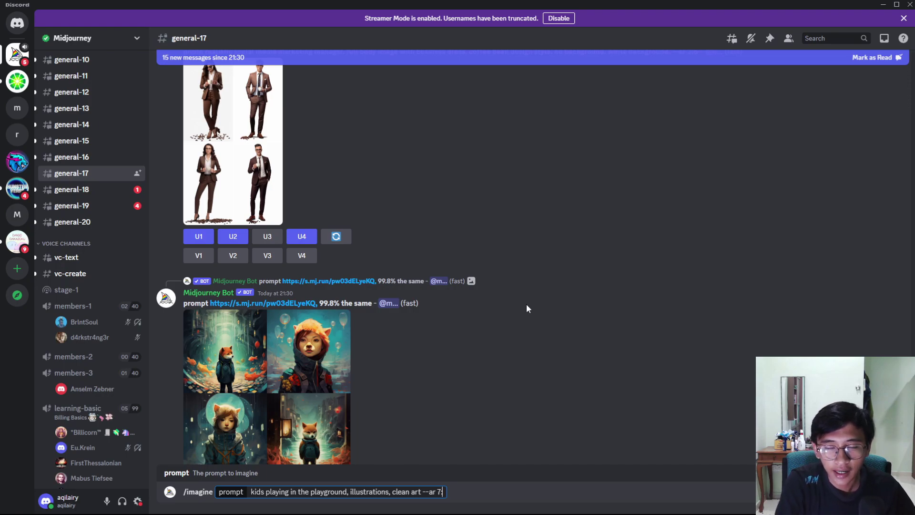
text(4)
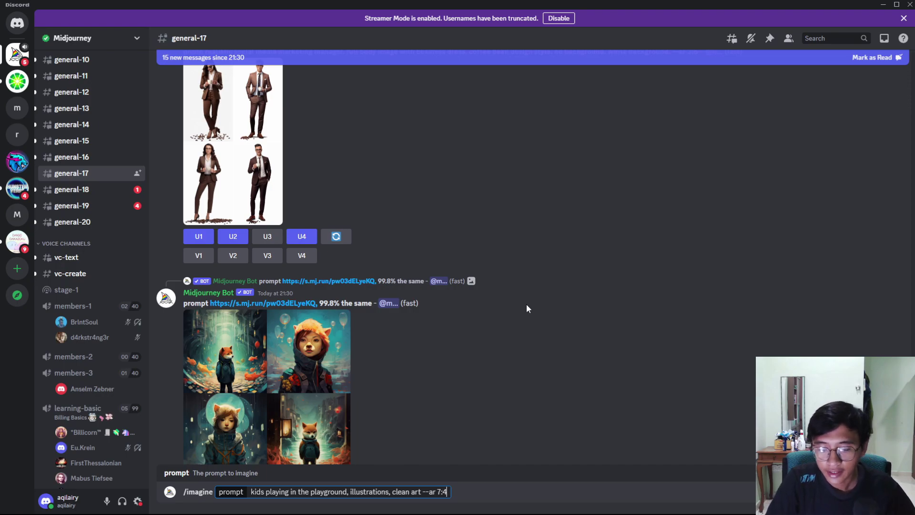
key(Return)
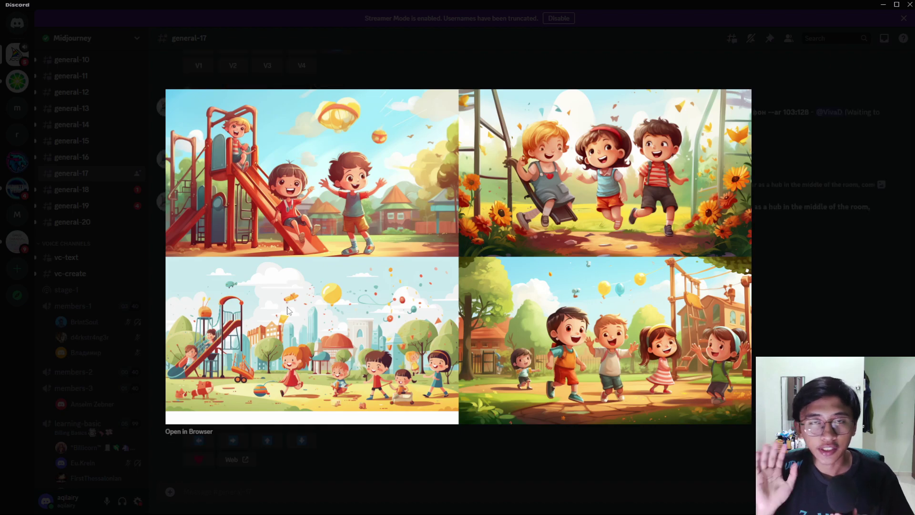
- Upscale the third image of the generated playground grid and view the upscaled result enlarged
click(128, 288)
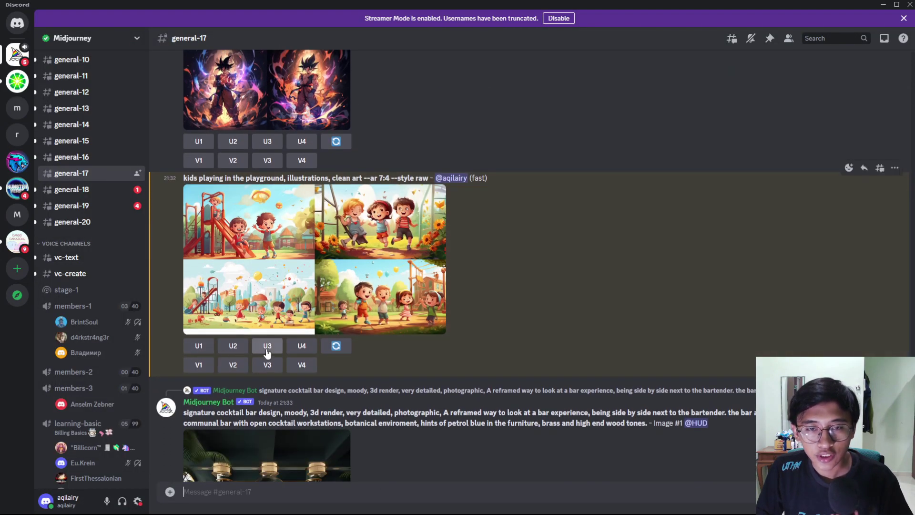
click(267, 351)
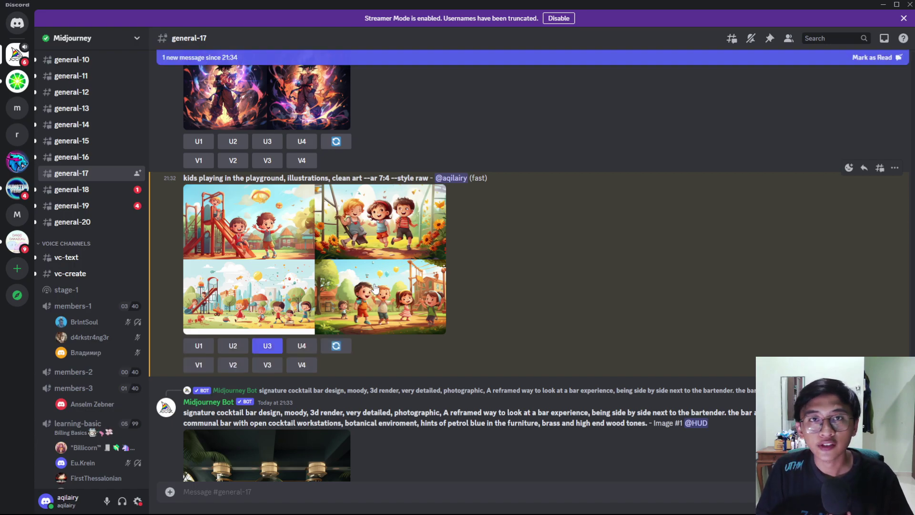
scroll(489, 271, down, 10)
scroll(489, 270, up, 6)
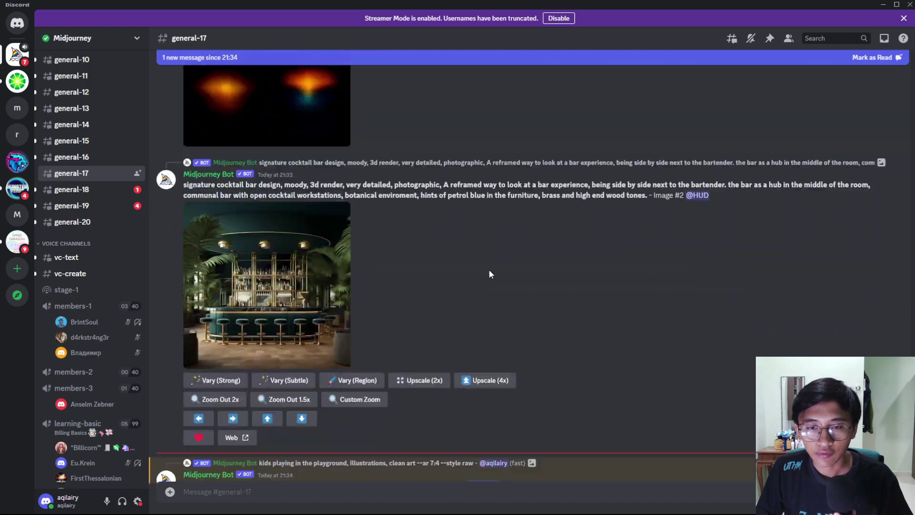
scroll(489, 270, down, 5)
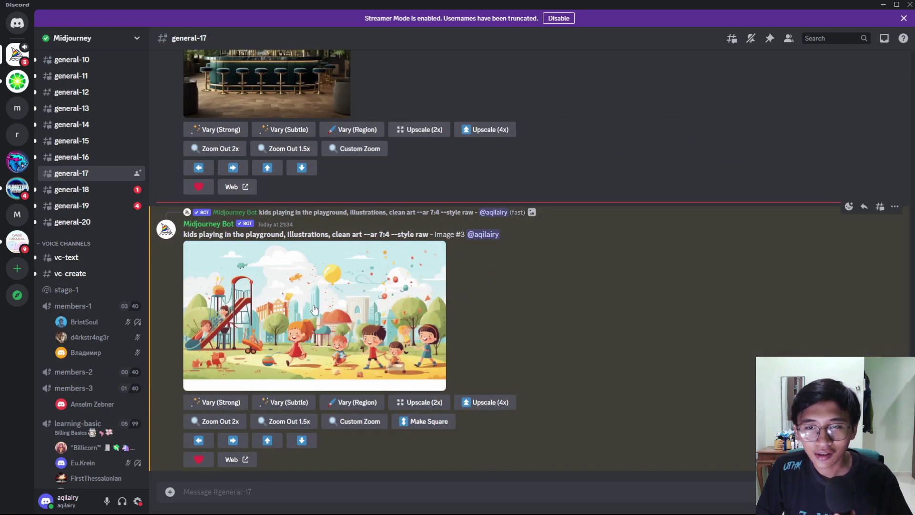
click(314, 307)
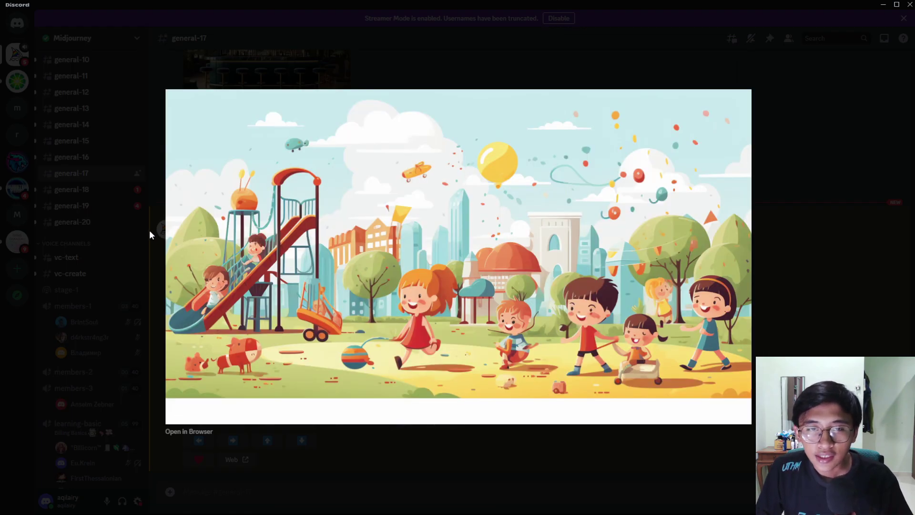
click(150, 230)
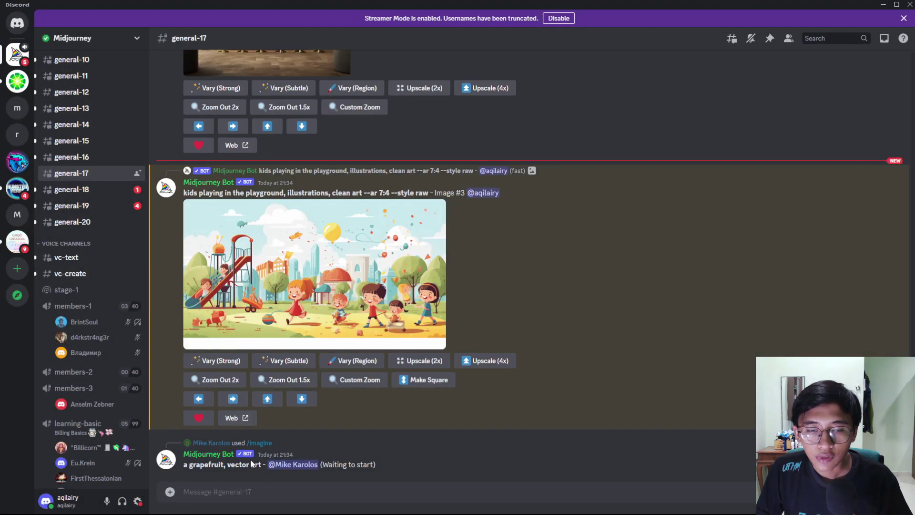
- Open the upscaled playground image on the Midjourney website, download it, and check the downloaded file in the image viewer
click(248, 417)
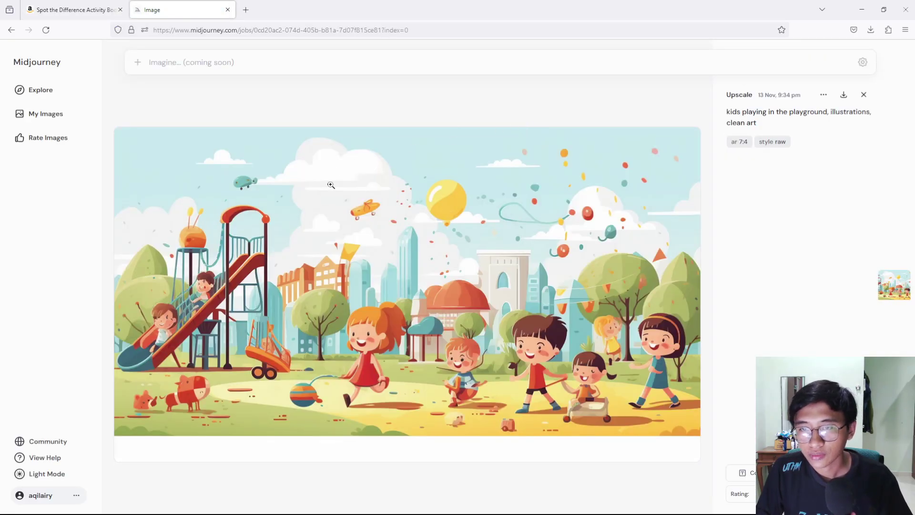
click(843, 94)
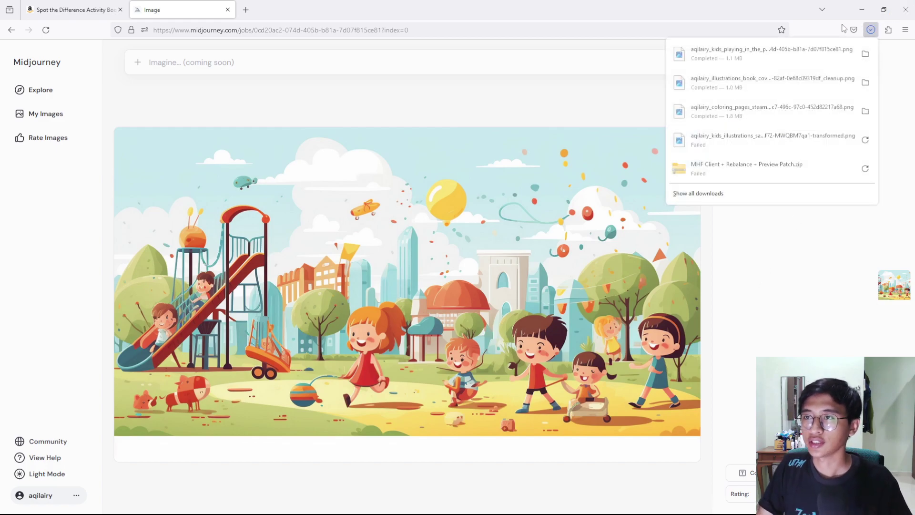
click(801, 52)
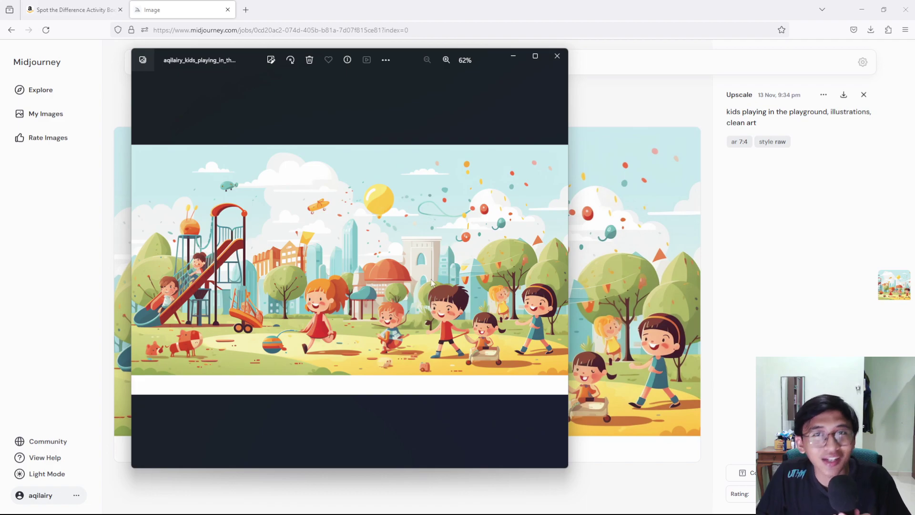
click(557, 57)
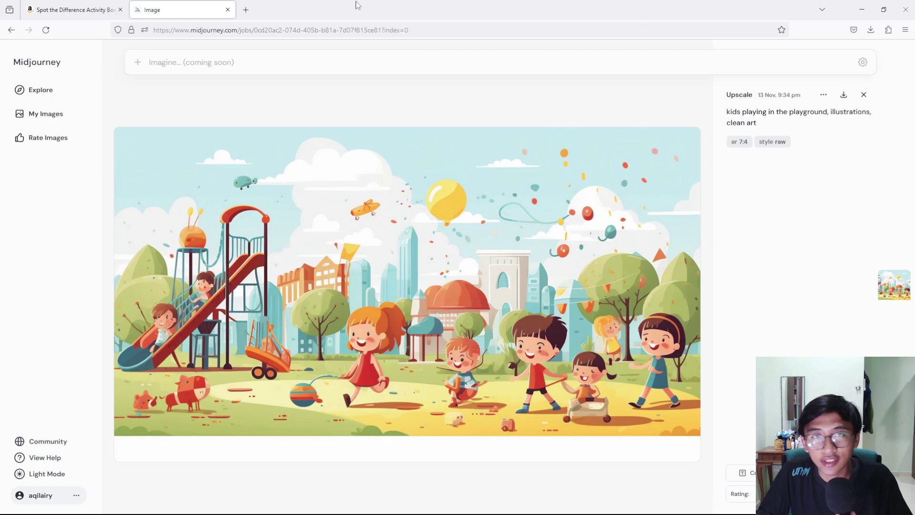
- Open the cleanup.pictures website in a new browser tab
click(246, 9)
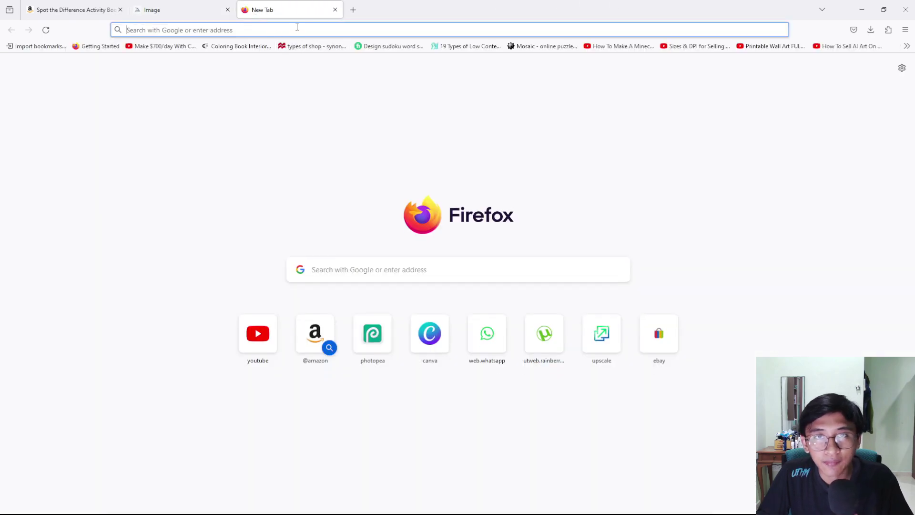
click(346, 267)
text(c)
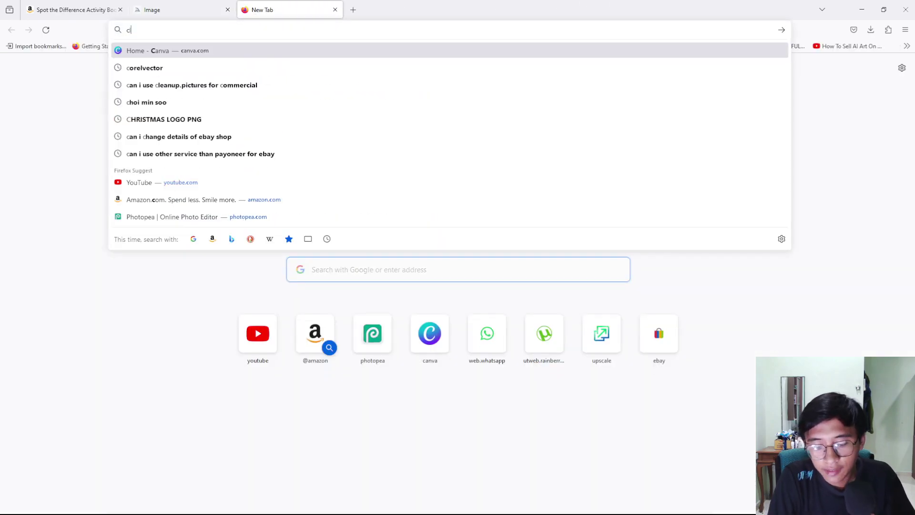
text(leanup.picy)
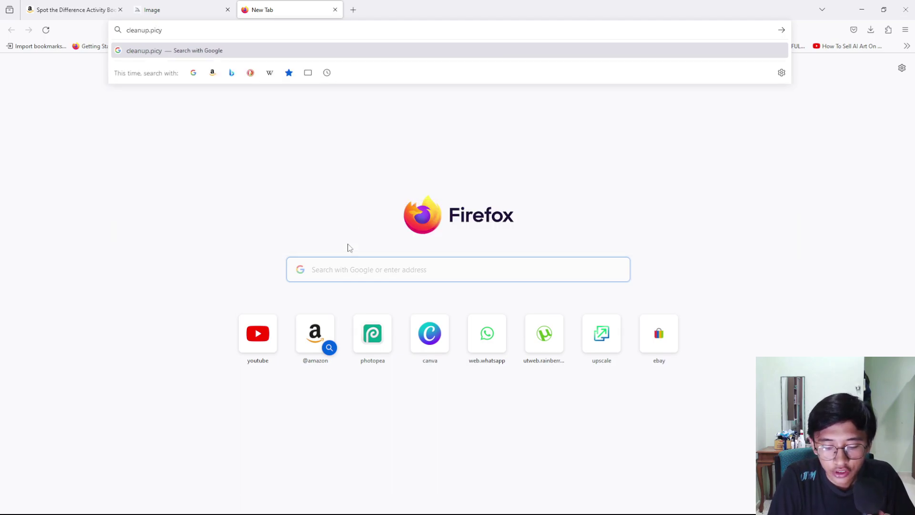
key(BackSpace)
text(tures)
key(Return)
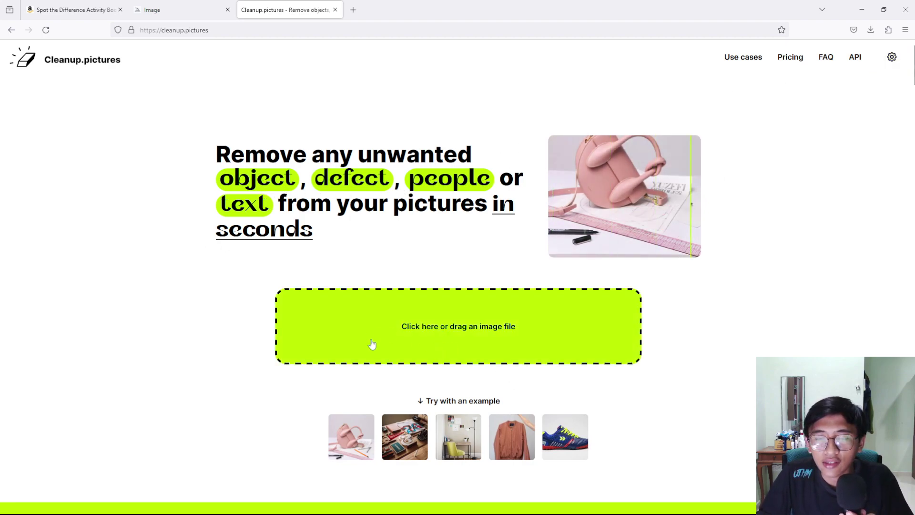
- Upload the downloaded kids-in-the-playground image to Cleanup.pictures
click(462, 336)
click(145, 182)
click(199, 164)
click(513, 422)
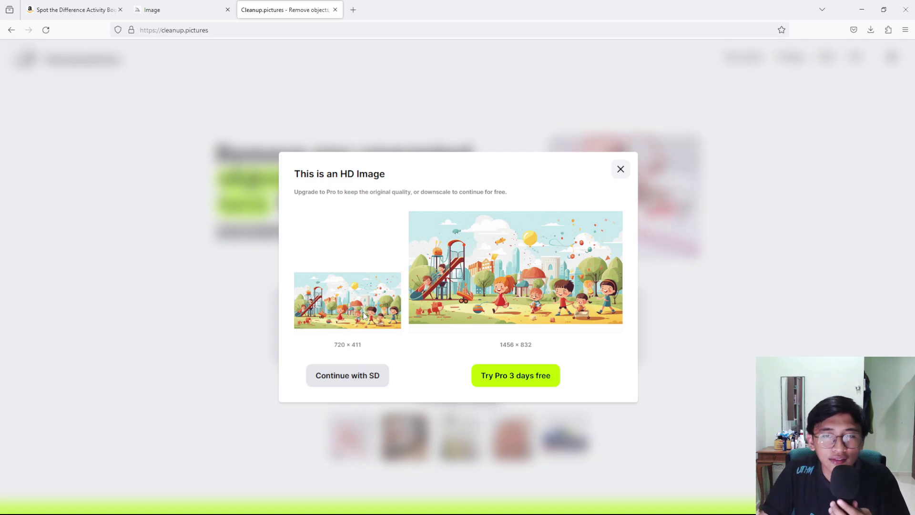
- Continue with the SD image and, using a smaller brush, erase the larger orange dog, the blonde child by the tree and the upper child on the slide
click(340, 376)
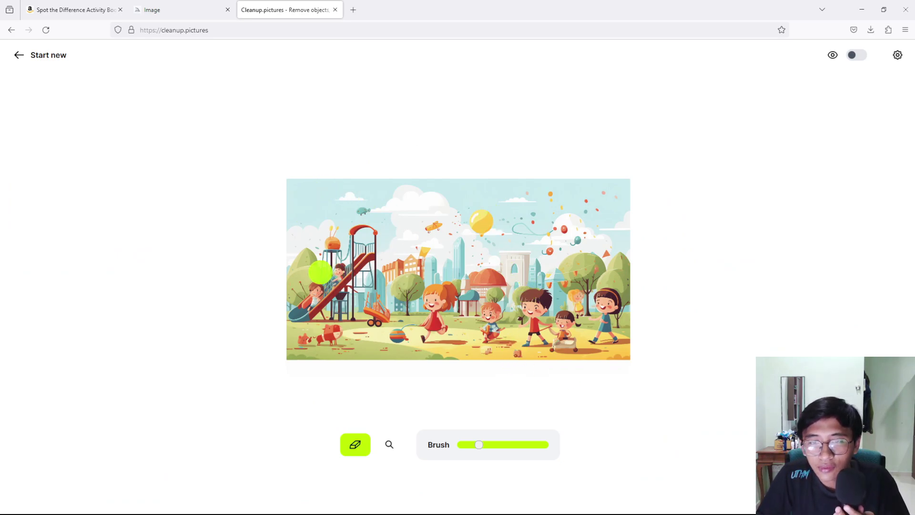
mouse_move(478, 444)
mouse_down()
mouse_move(465, 444)
mouse_move(544, 445)
mouse_move(471, 445)
mouse_up()
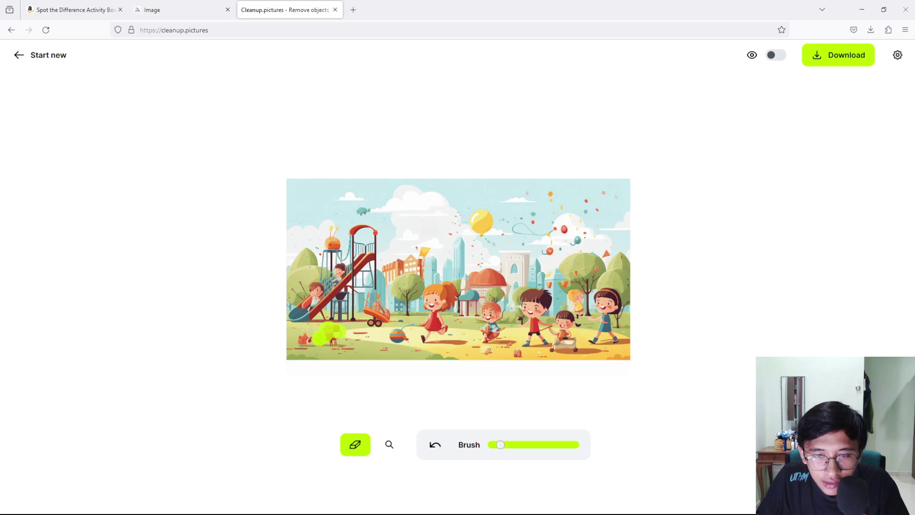
drag(329, 336, 339, 339)
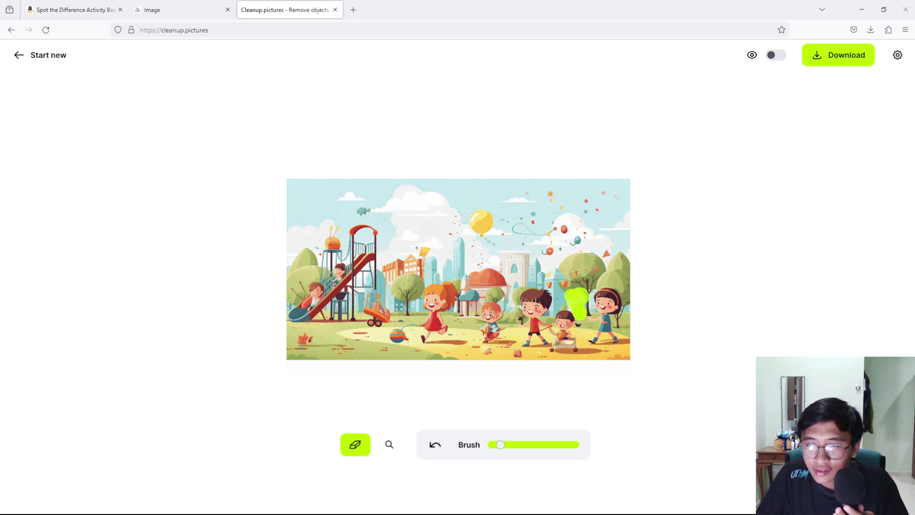
drag(578, 309, 586, 316)
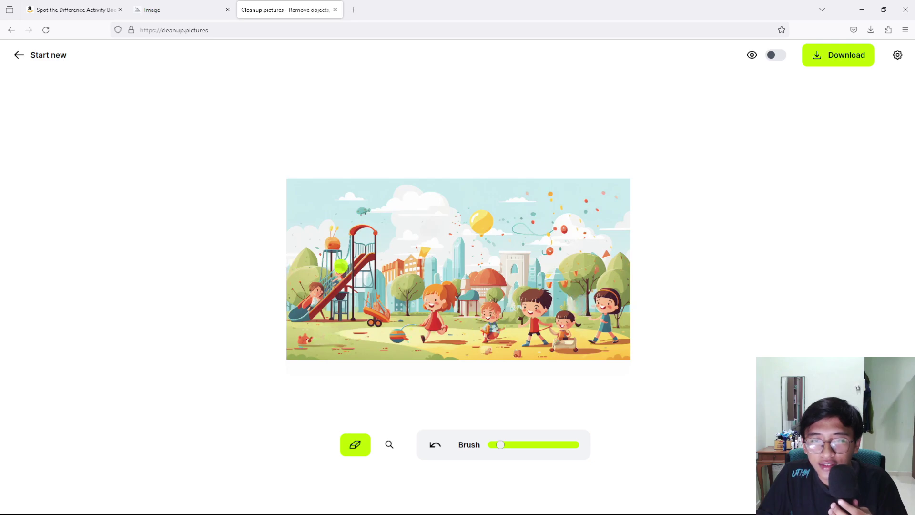
drag(341, 268, 335, 280)
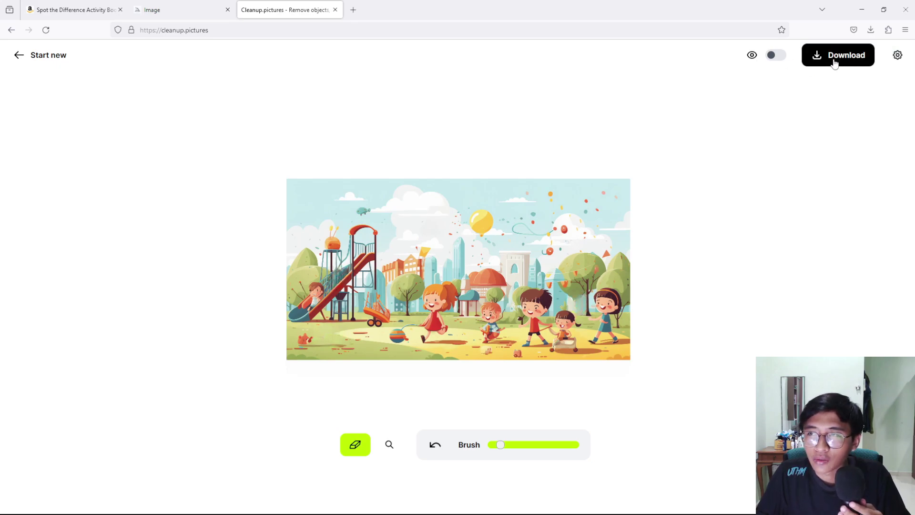
- Compare the edited playground image with the original by switching the before/after view several times
click(774, 57)
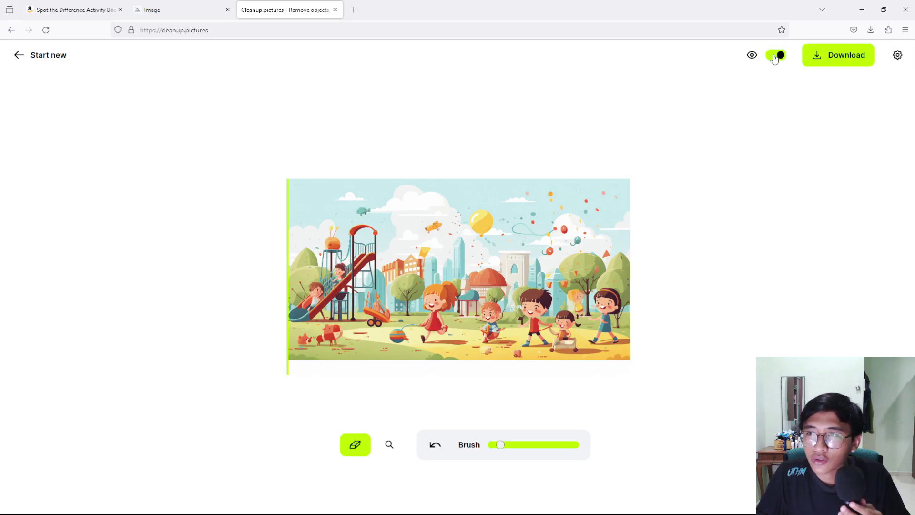
click(774, 56)
click(775, 56)
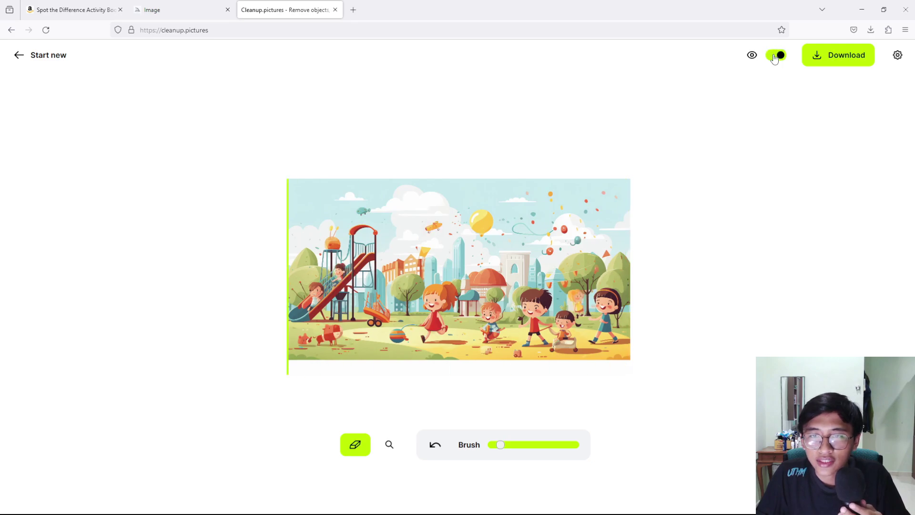
click(774, 57)
click(774, 56)
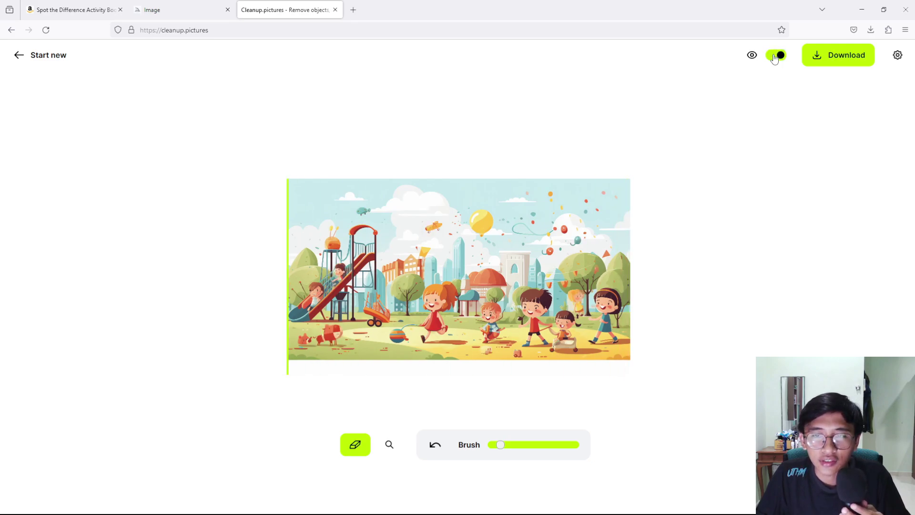
click(774, 56)
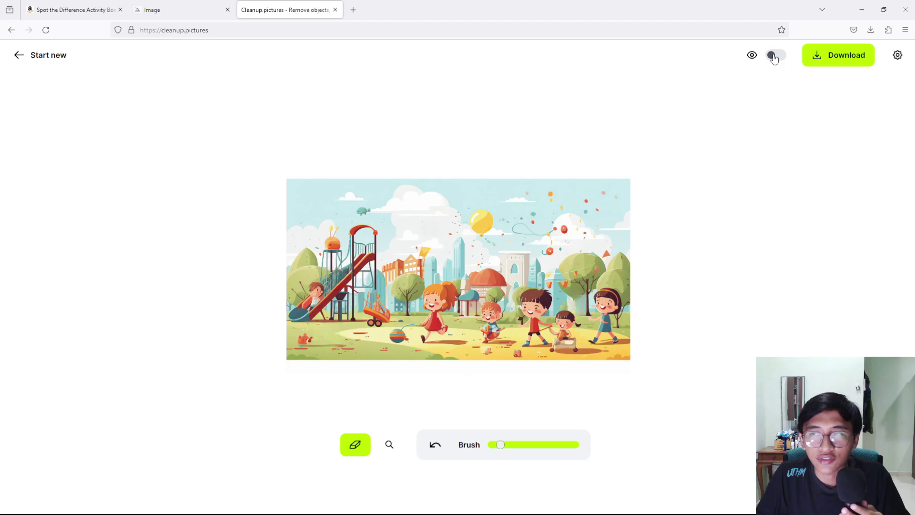
- Download the cleaned-up playground image and check the downloaded file in the image viewer
click(836, 56)
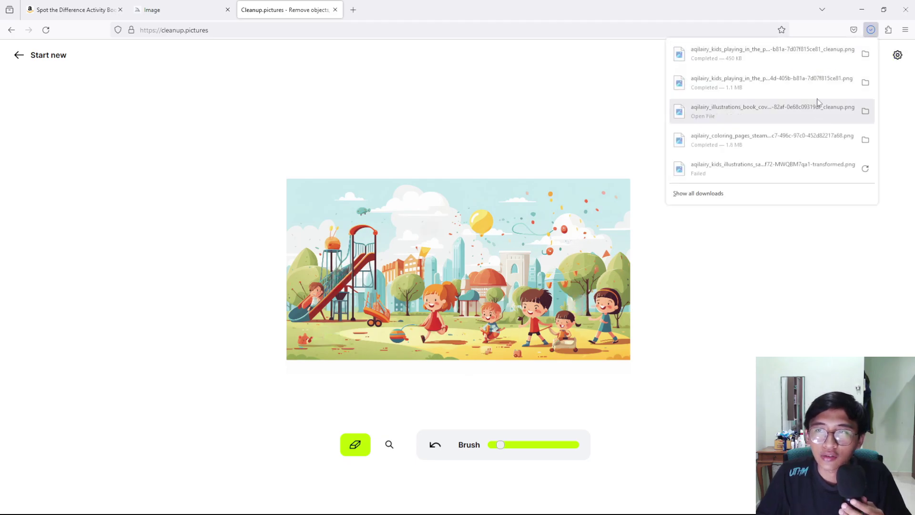
click(786, 56)
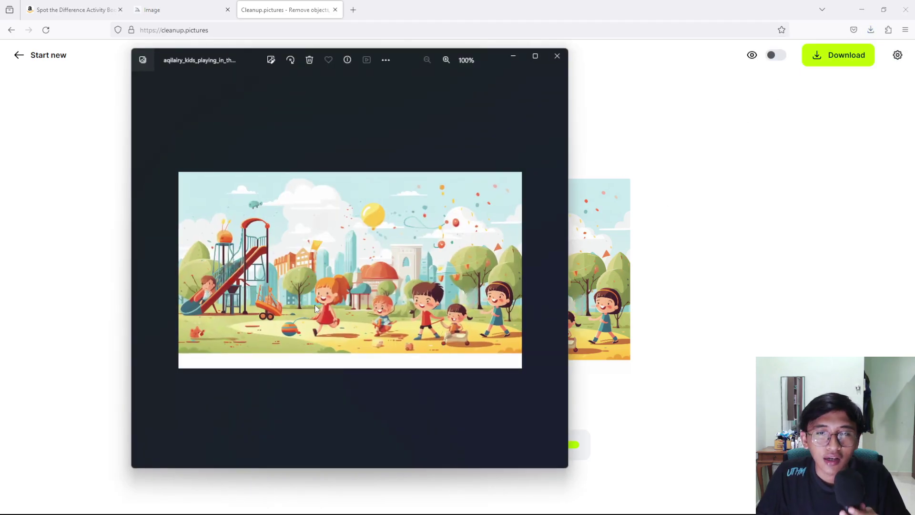
click(557, 56)
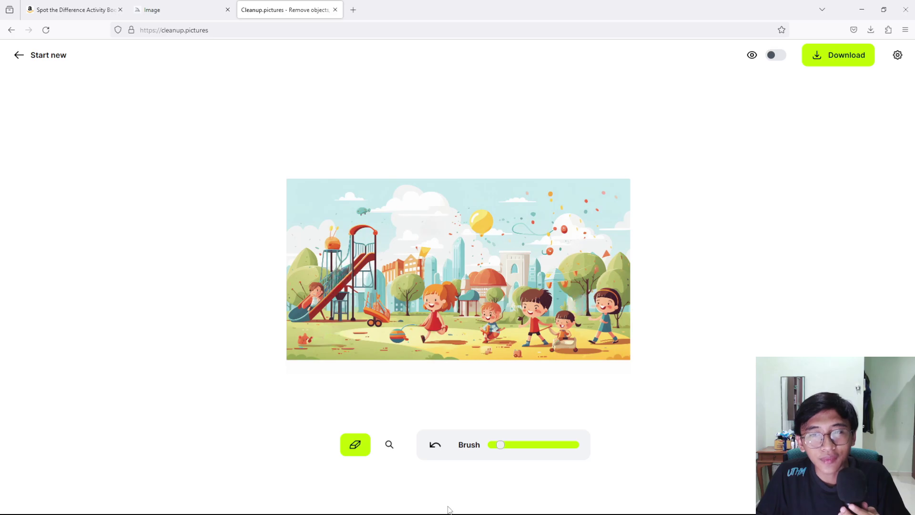
- Open Canva in a new browser tab
mouse_move(567, 500)
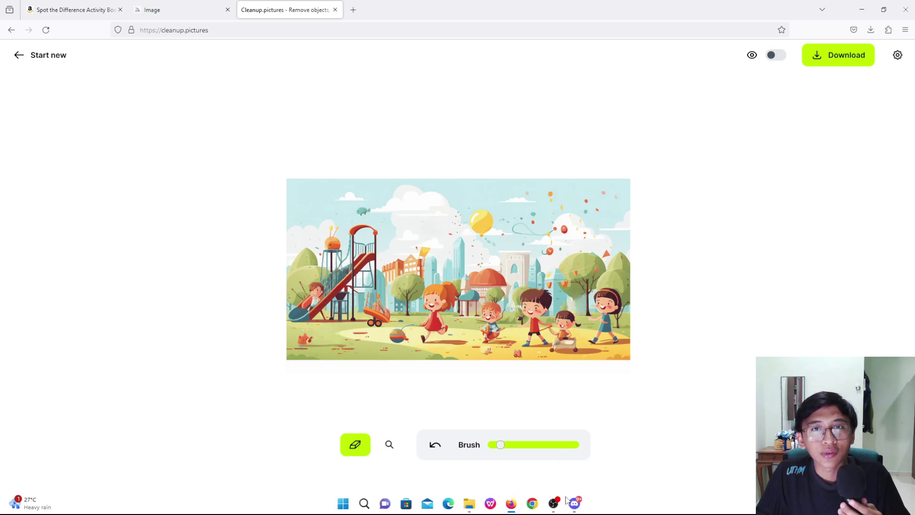
click(357, 8)
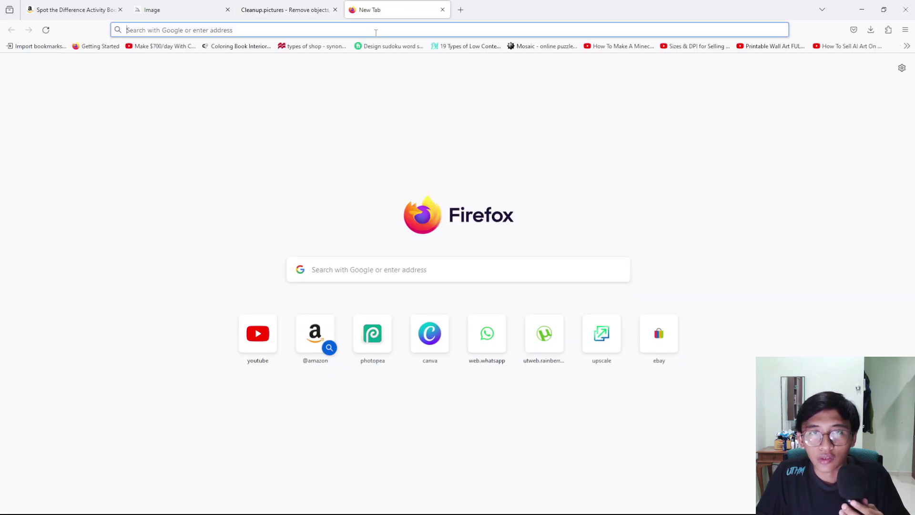
click(425, 322)
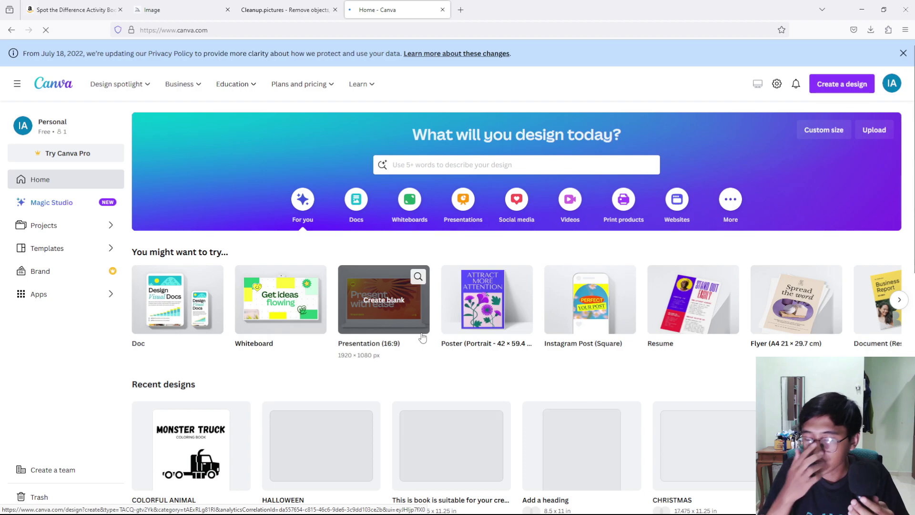
- Create a new custom-size design 8.5 in wide and 11 in high
click(867, 92)
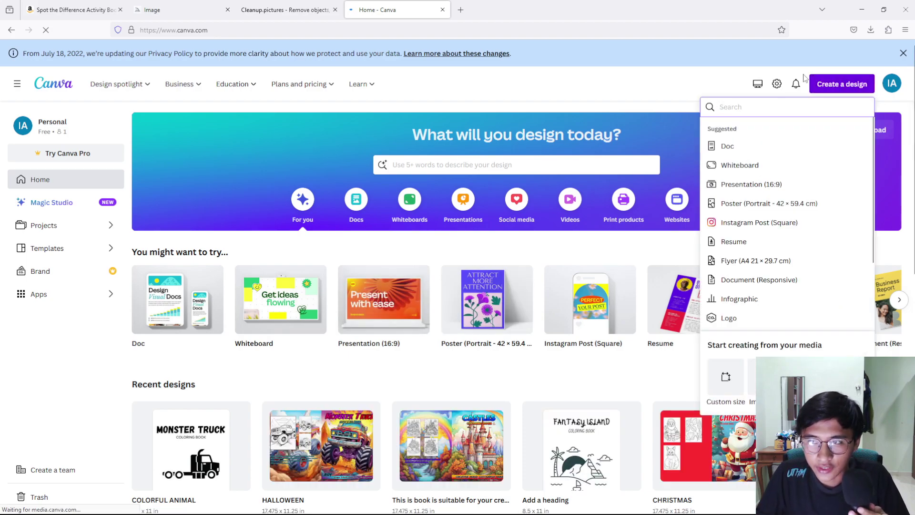
click(734, 381)
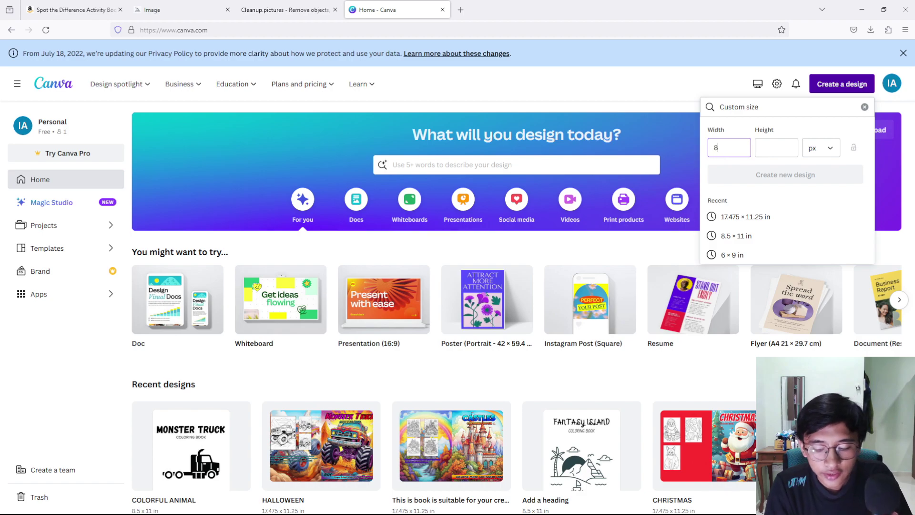
click(776, 147)
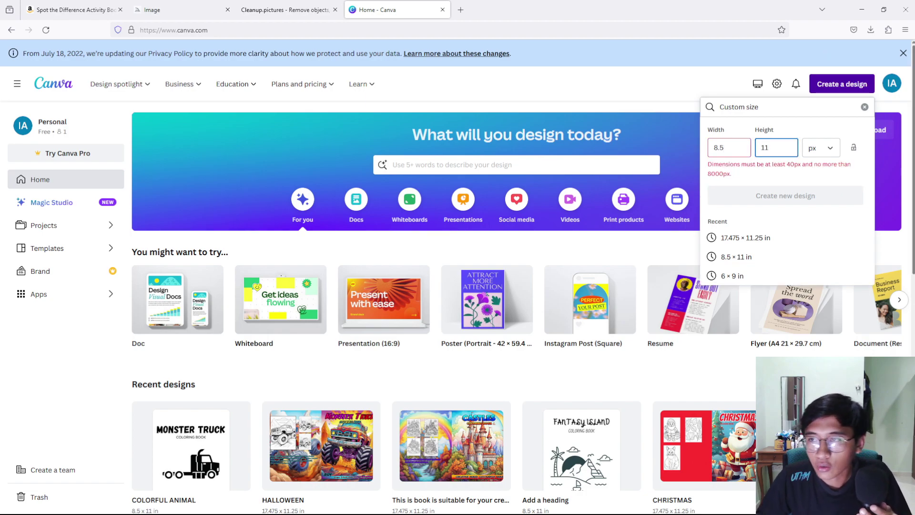
click(829, 151)
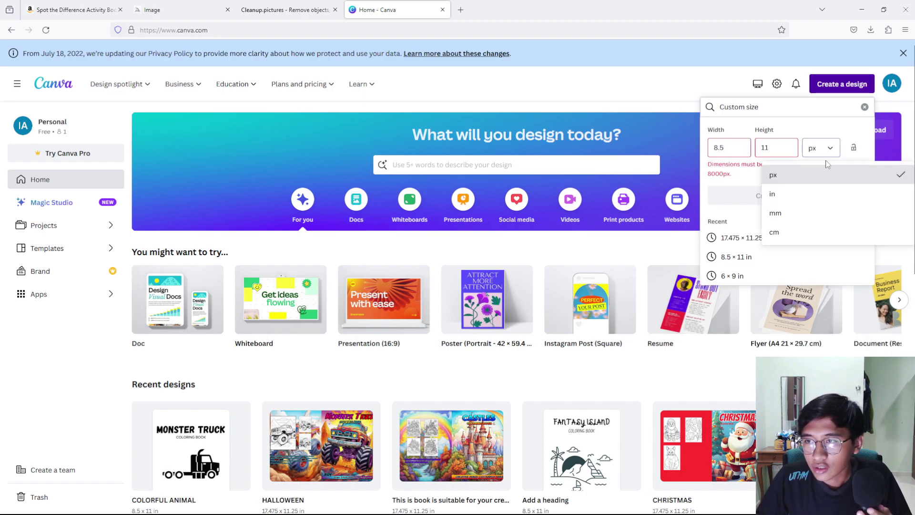
click(799, 196)
double_click(706, 148)
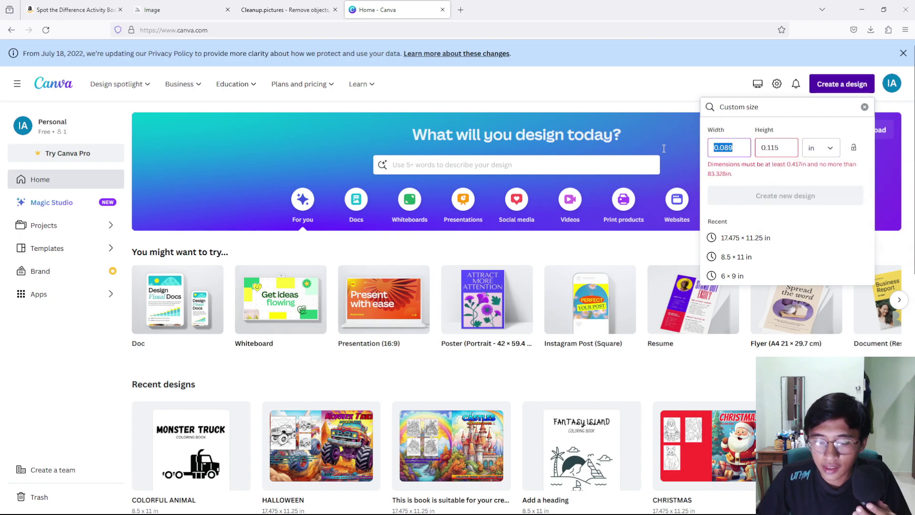
text(8.5)
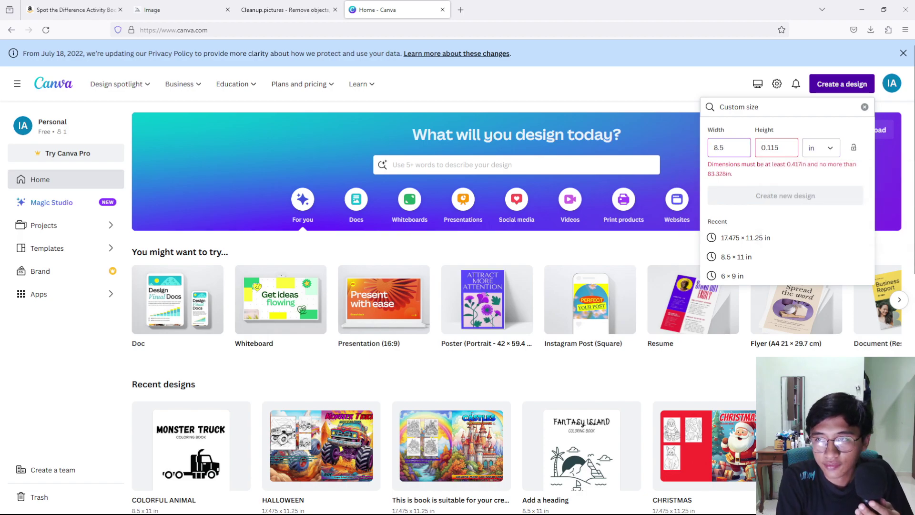
key(Tab)
text(11)
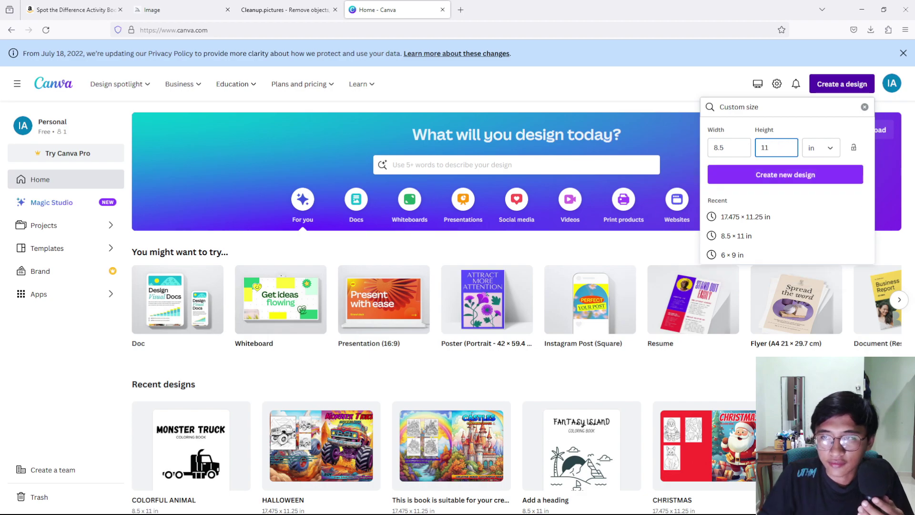
click(753, 173)
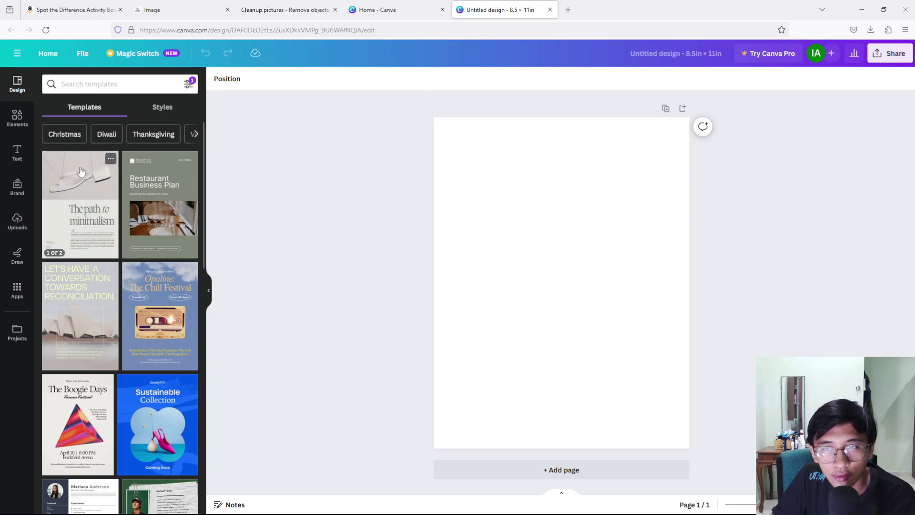
- Add a heading at the top of the blank page reading "spot the difference" on two lines
click(11, 156)
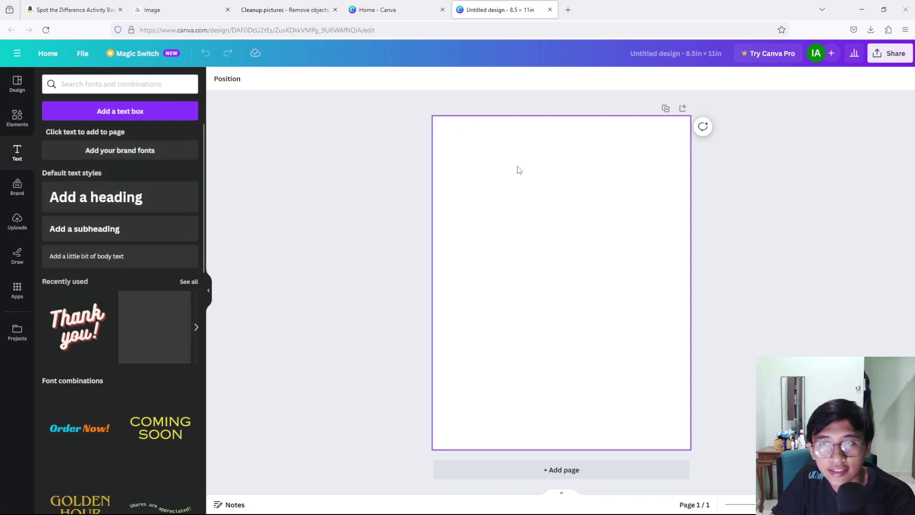
drag(125, 205, 531, 155)
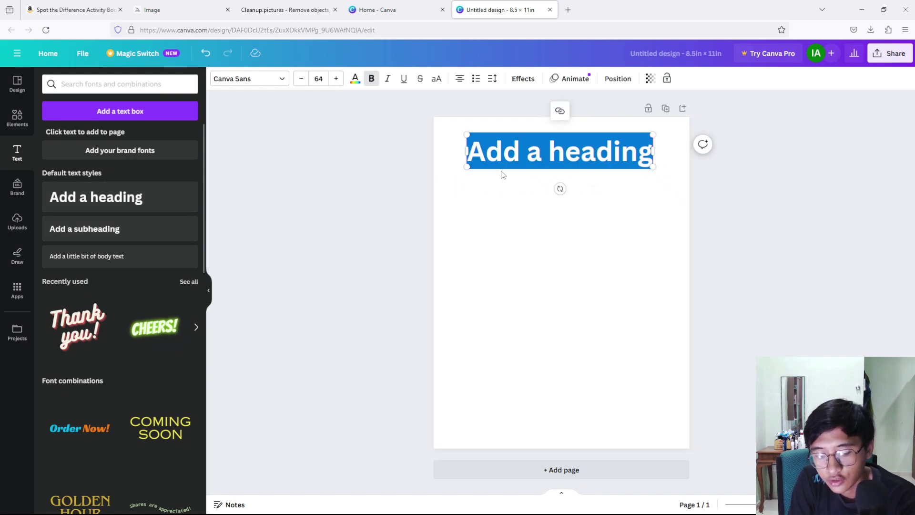
text(spot y)
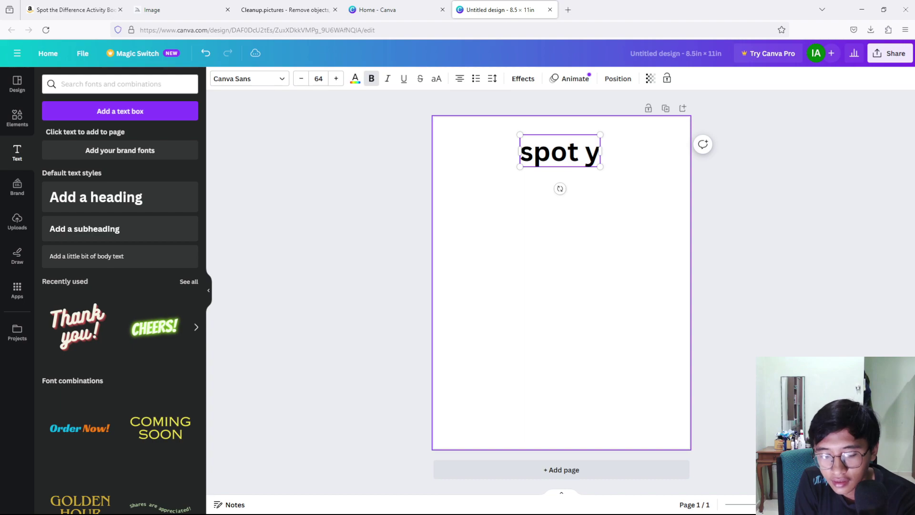
key(BackSpace)
text(the)
key(Return)
text(differe)
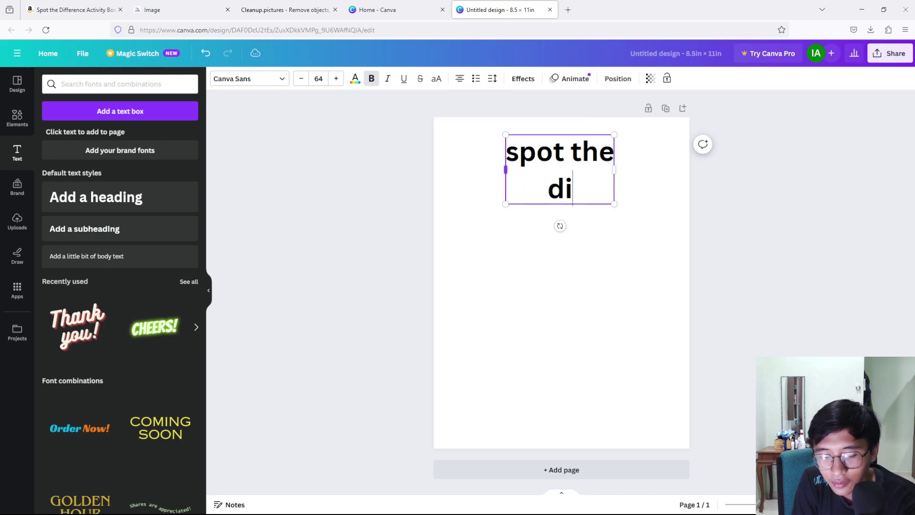
text(nce)
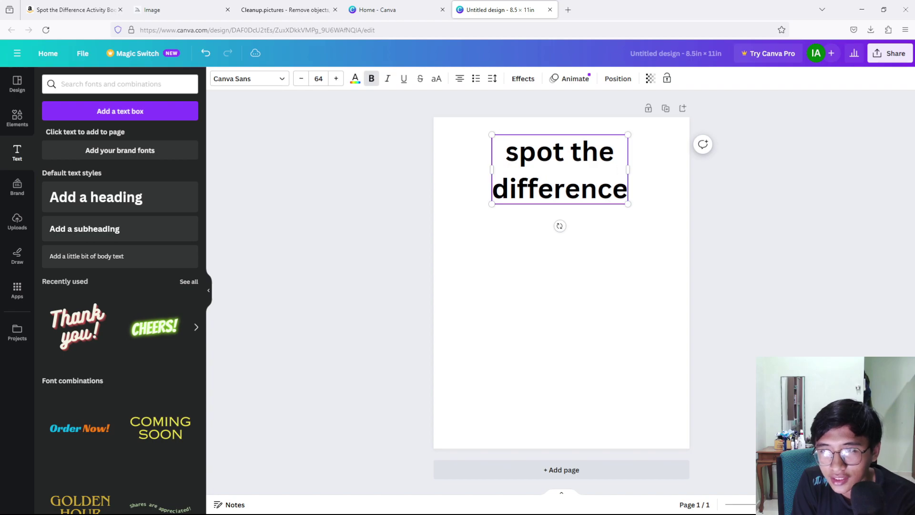
click(792, 200)
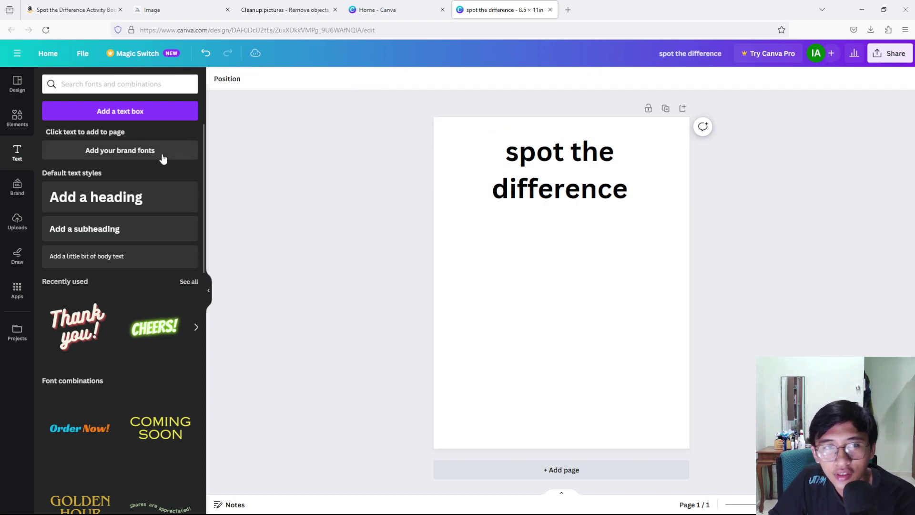
- Place the green monstera leaf graphic below the heading and add a blank second page
click(18, 118)
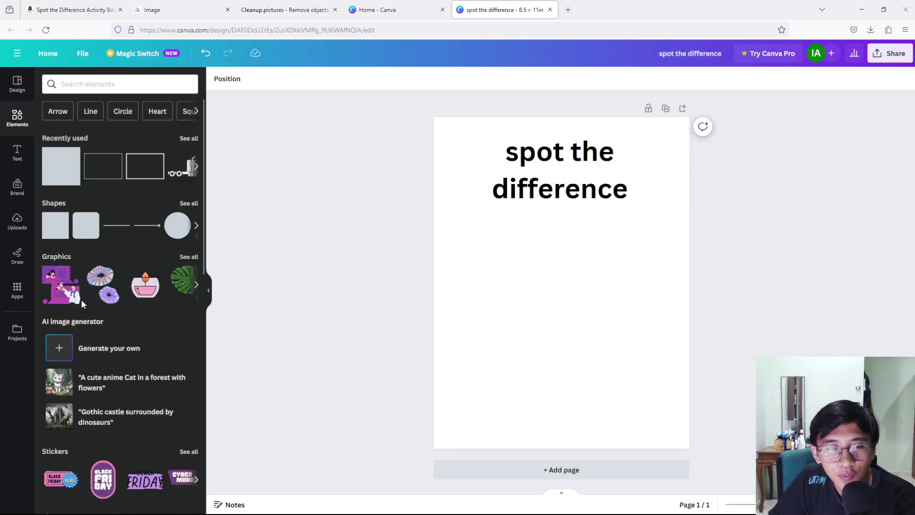
scroll(126, 287, down, 5)
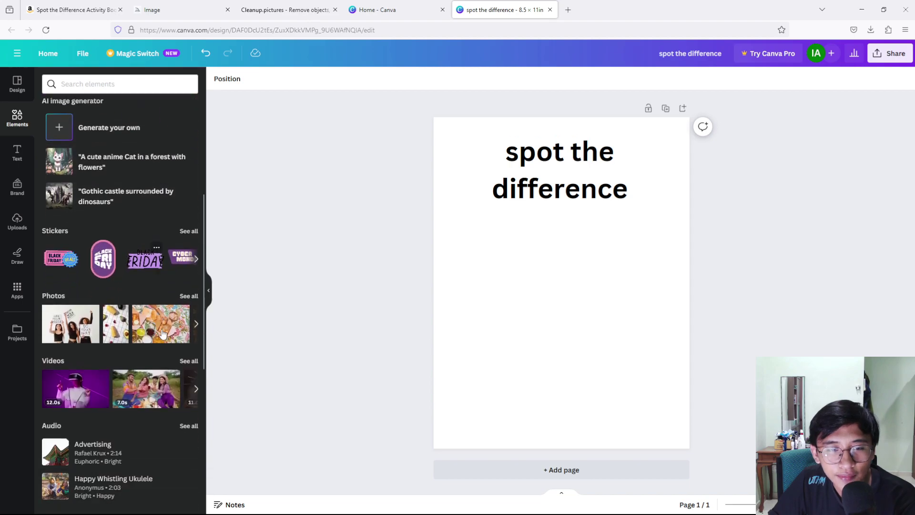
scroll(135, 280, up, 3)
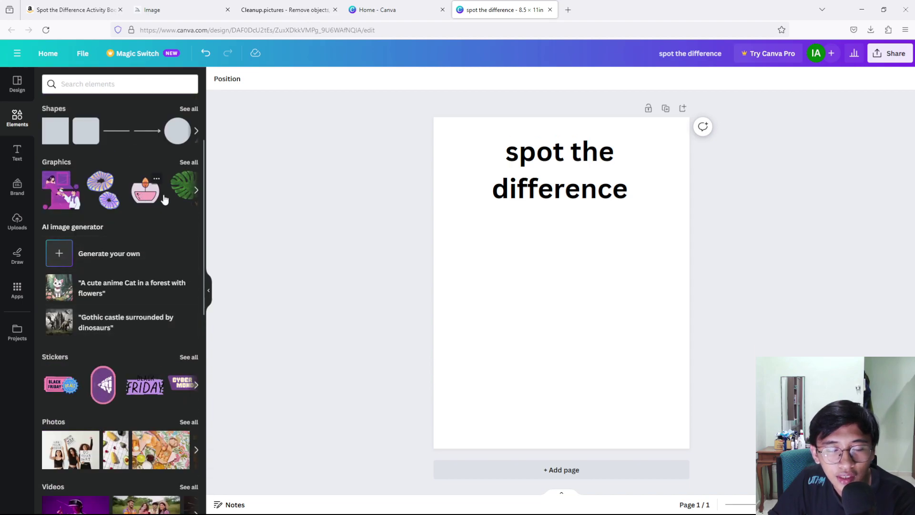
click(185, 191)
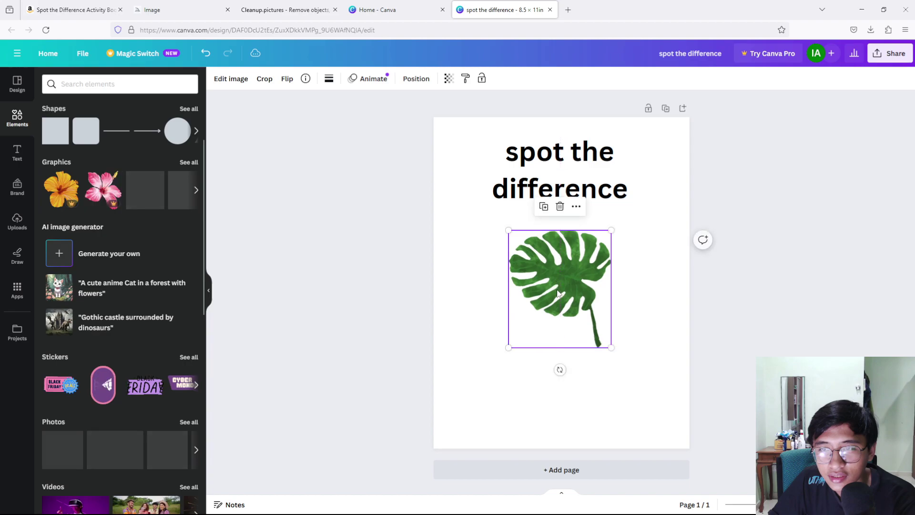
scroll(79, 286, down, 4)
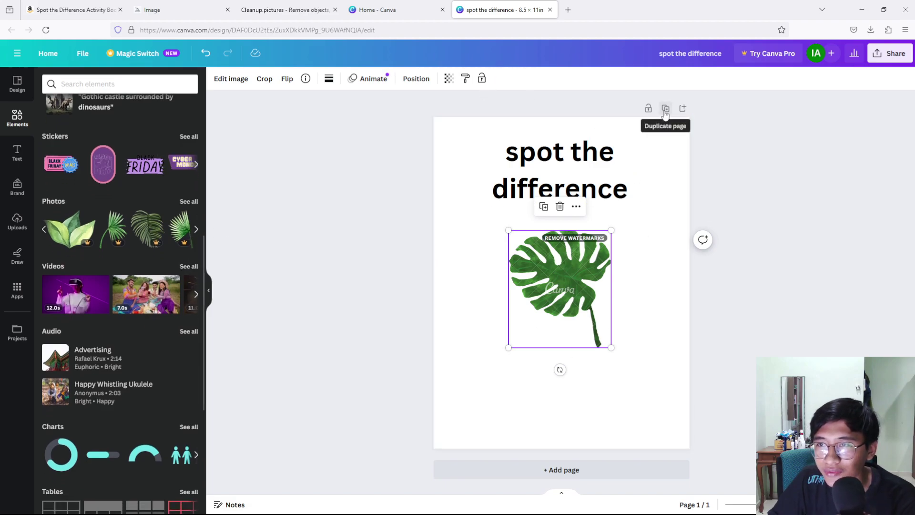
click(683, 108)
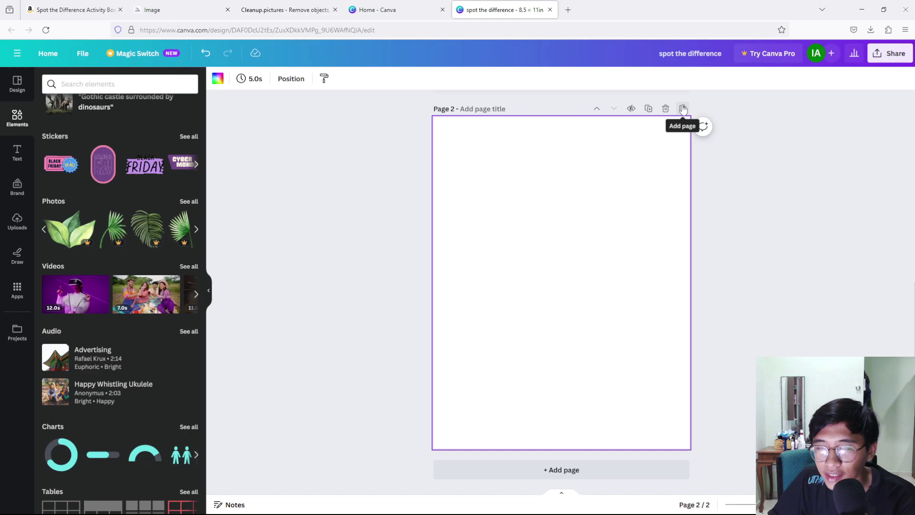
- Add a blank third page to the design after page 2
click(682, 108)
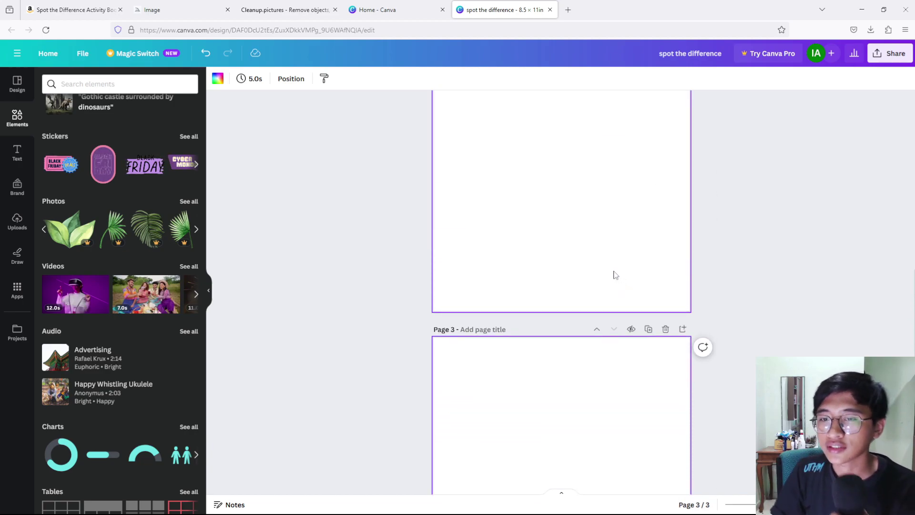
scroll(614, 275, up, 5)
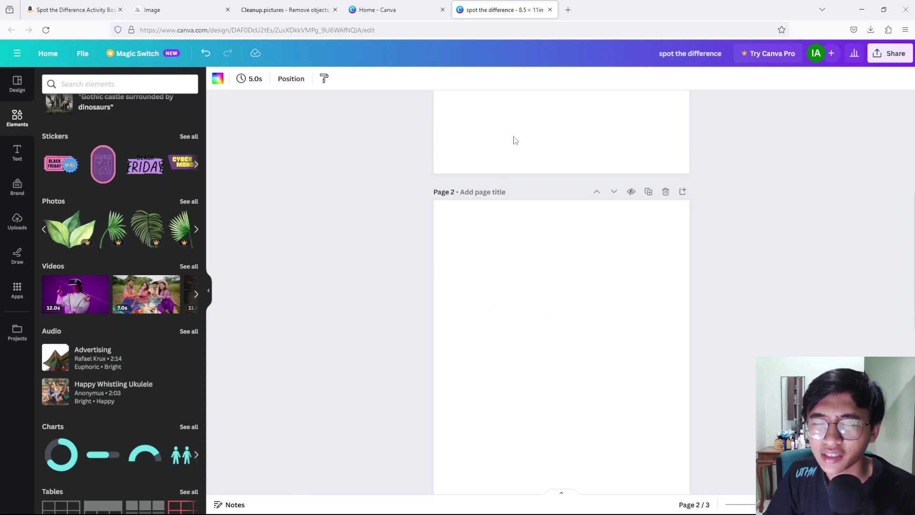
scroll(580, 227, down, 2)
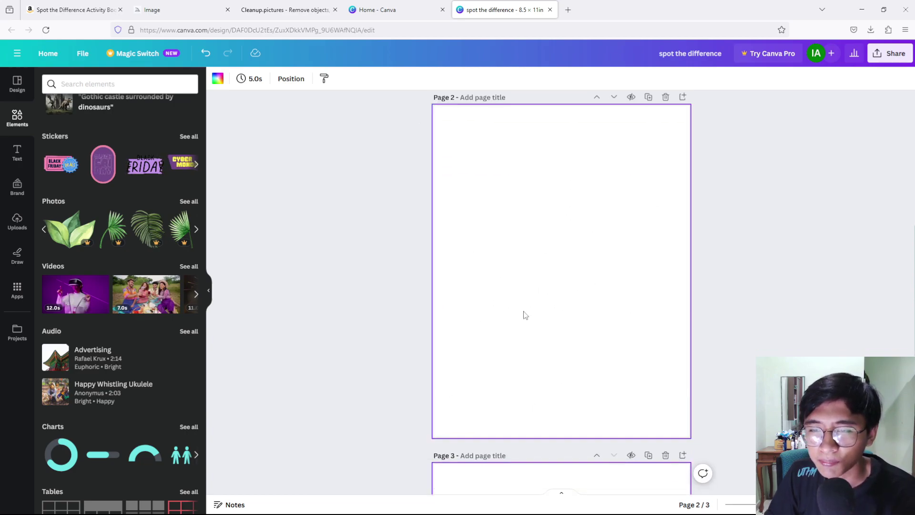
scroll(524, 314, down, 5)
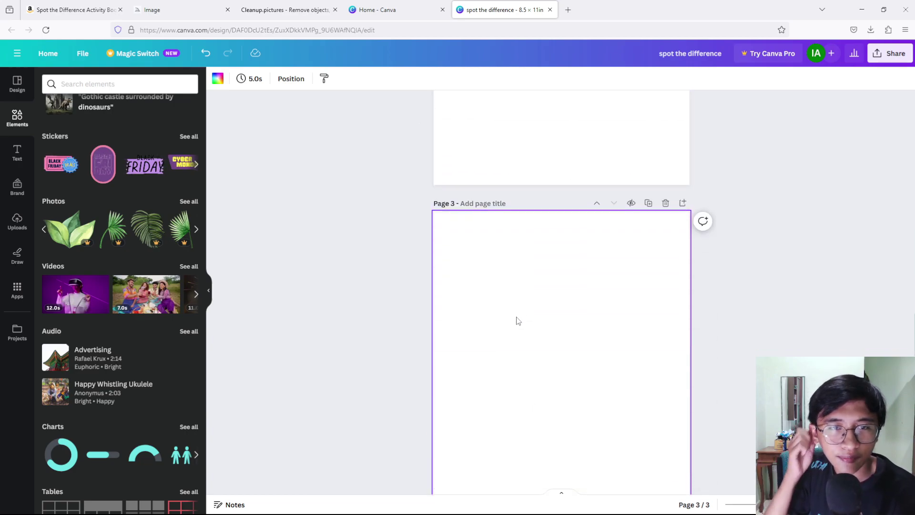
scroll(472, 288, down, 2)
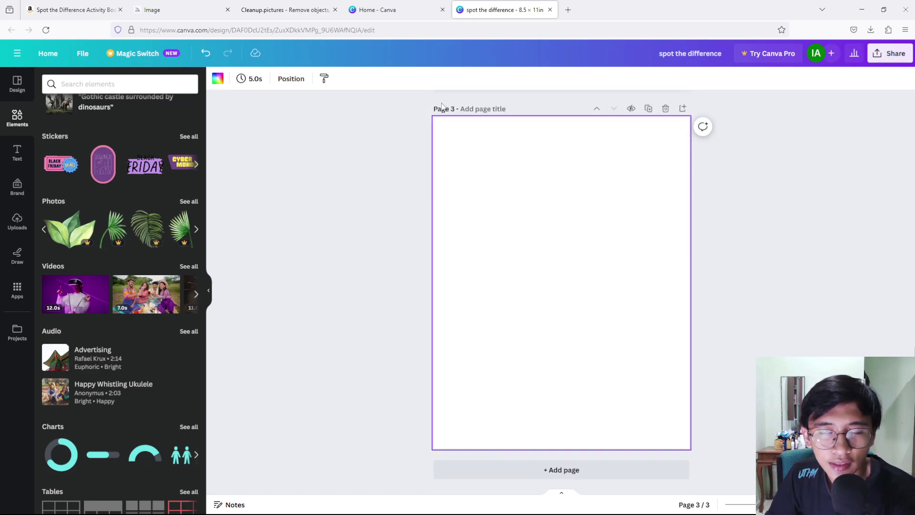
- Upload the original and edited playground images from the Downloads folder
click(18, 221)
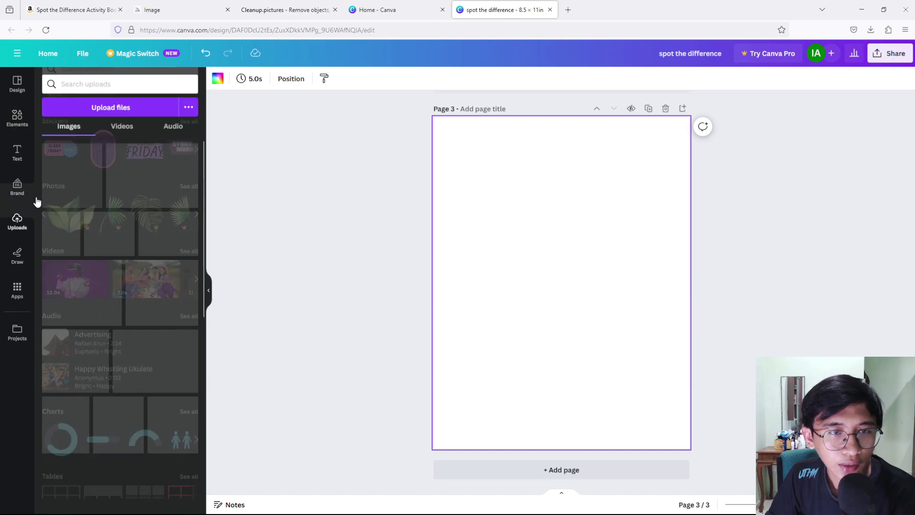
click(85, 107)
click(193, 143)
shift+click(256, 158)
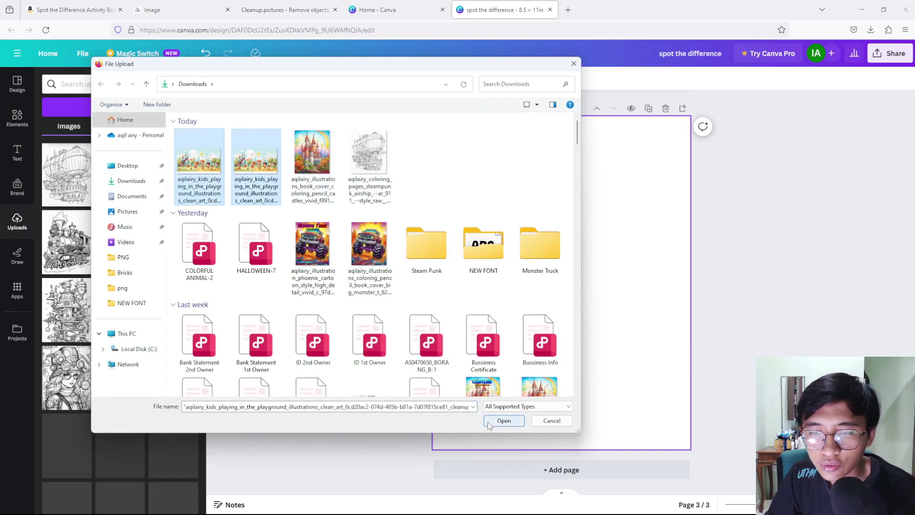
click(501, 421)
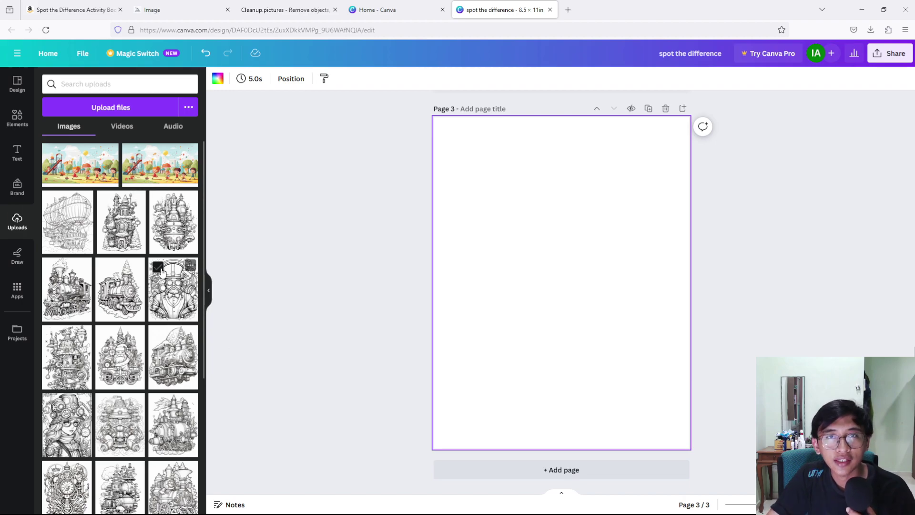
- Place the original playground image in page 3's upper half and the edited one below it, matched in size and centred horizontally
click(157, 172)
drag(590, 282, 587, 205)
click(80, 164)
drag(537, 243, 562, 324)
drag(625, 362, 642, 398)
drag(595, 329, 596, 339)
drag(562, 200, 562, 203)
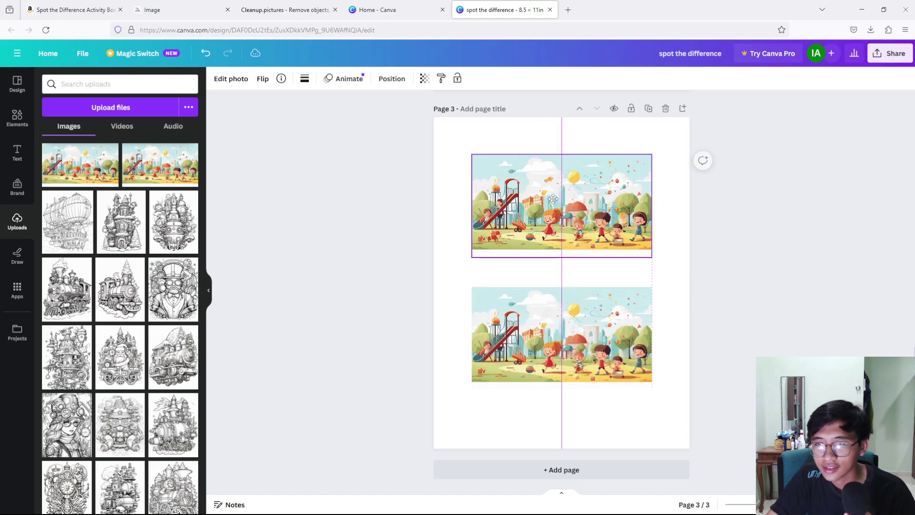
- Move both playground images on page 3 slightly down to adjust their vertical spacing
click(744, 294)
drag(586, 350, 586, 359)
click(550, 199)
drag(550, 199, 550, 203)
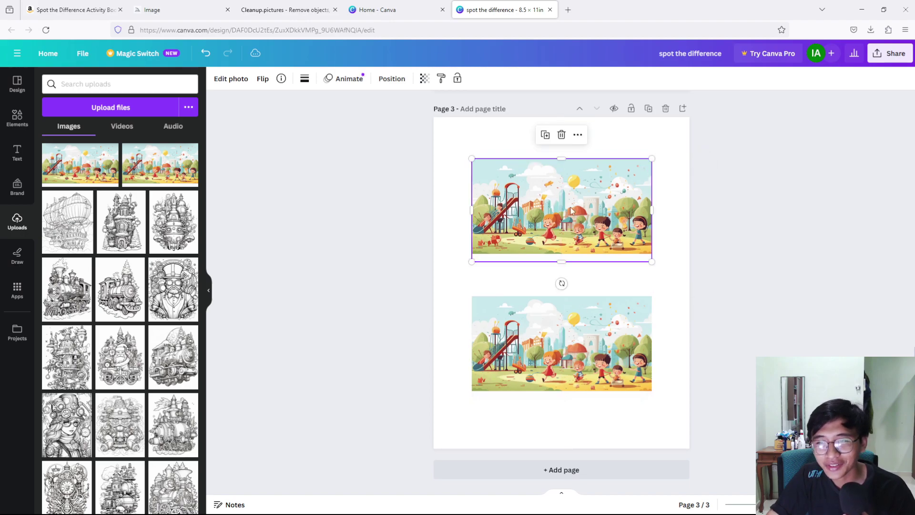
click(843, 218)
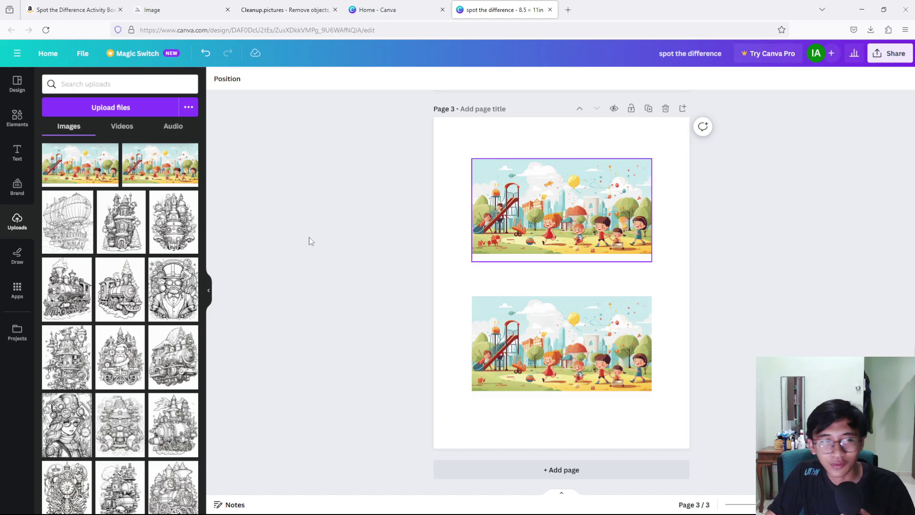
- Add a horizontal black line across the full width of page 3, midway between the two playground images
click(17, 118)
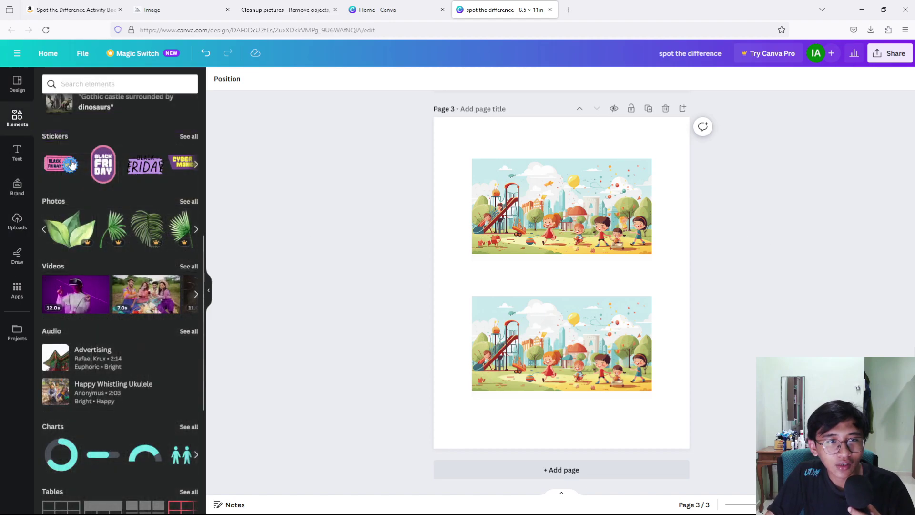
scroll(113, 326, up, 6)
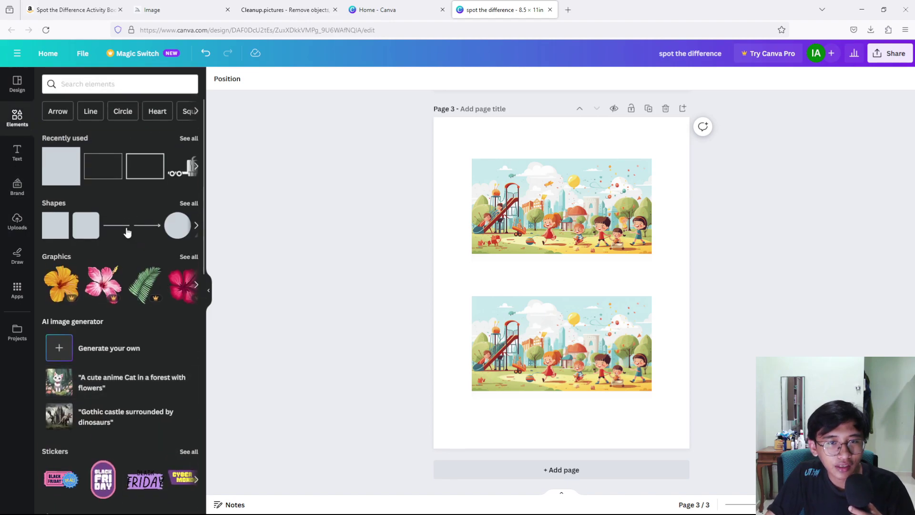
click(117, 225)
drag(562, 255, 433, 282)
drag(601, 283, 679, 284)
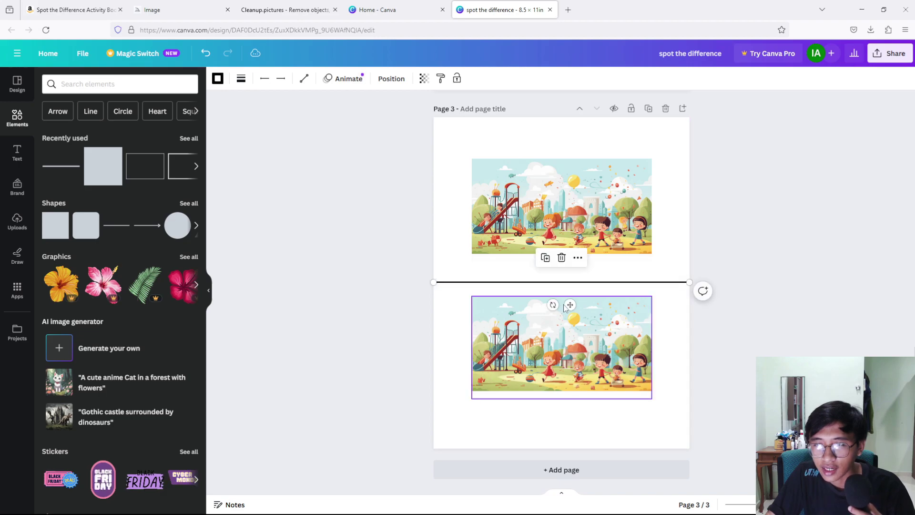
drag(570, 304, 570, 296)
click(834, 229)
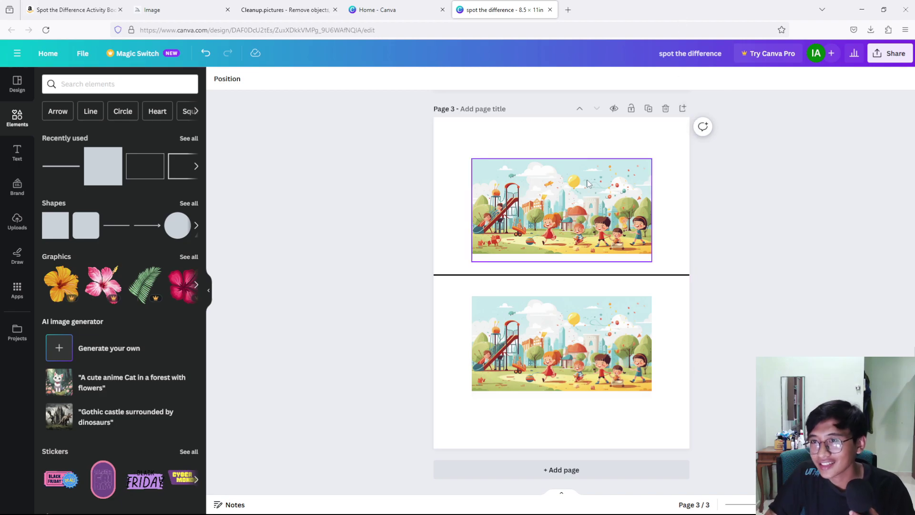
- Add blank pages 4 and 5 to the design
click(683, 111)
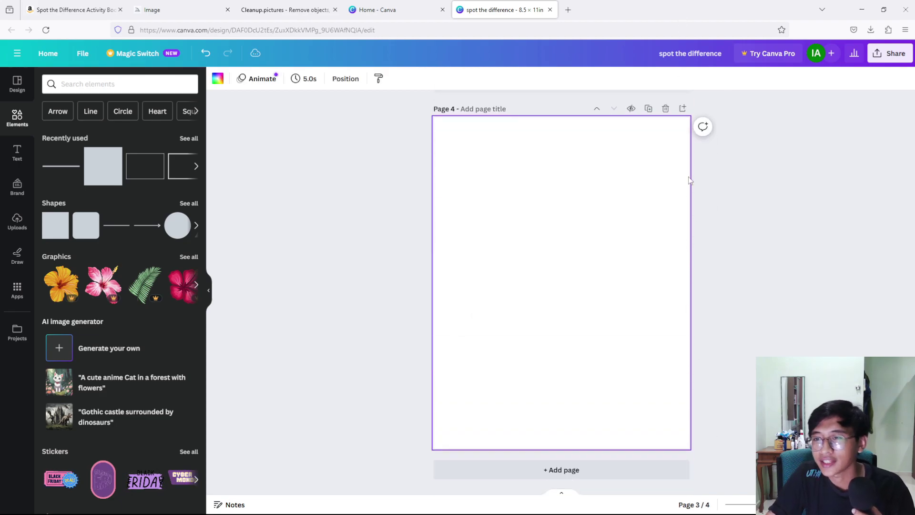
click(682, 111)
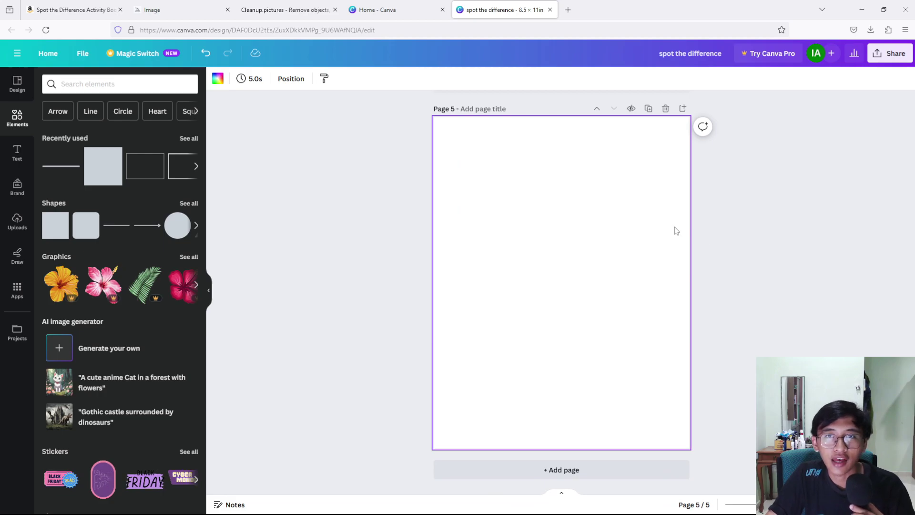
- Review the Spot the Difference Activity Book listing on Amazon, and return to page 3 of the Canva design
click(89, 4)
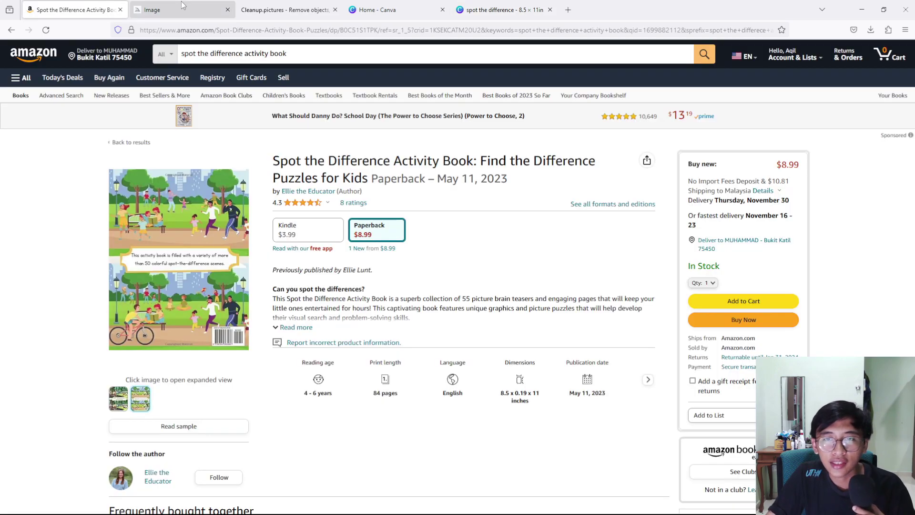
scroll(189, 233, down, 4)
scroll(217, 163, up, 1)
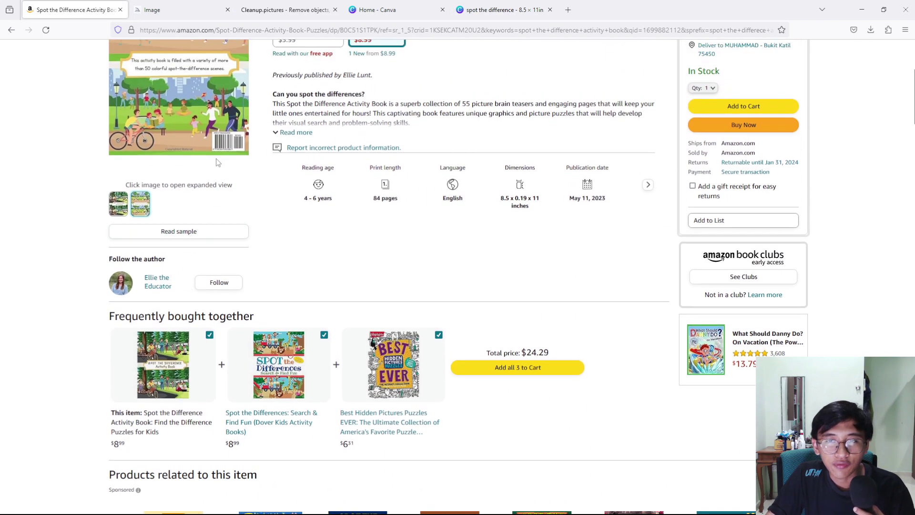
scroll(385, 220, up, 2)
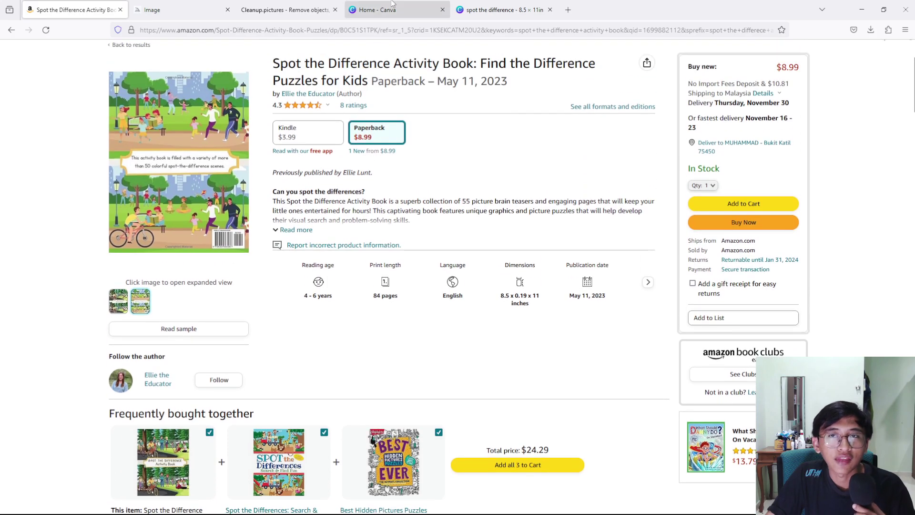
click(501, 9)
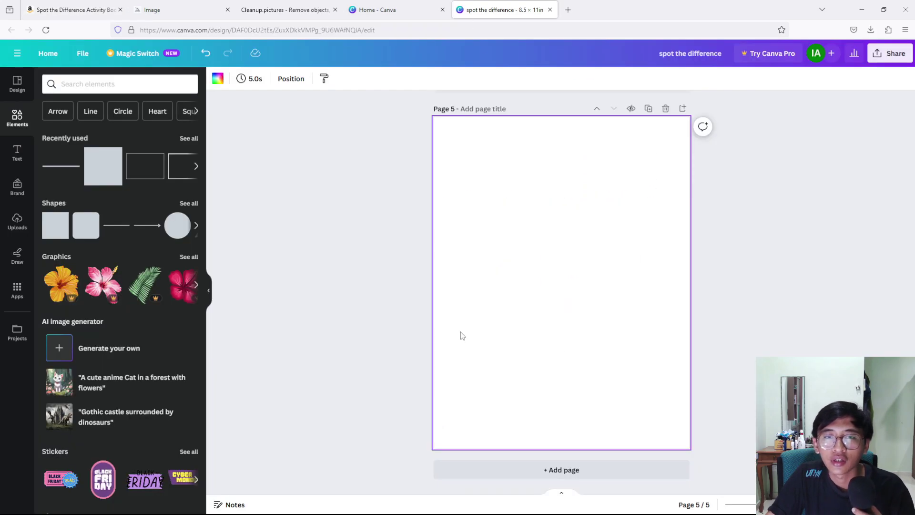
scroll(567, 316, up, 10)
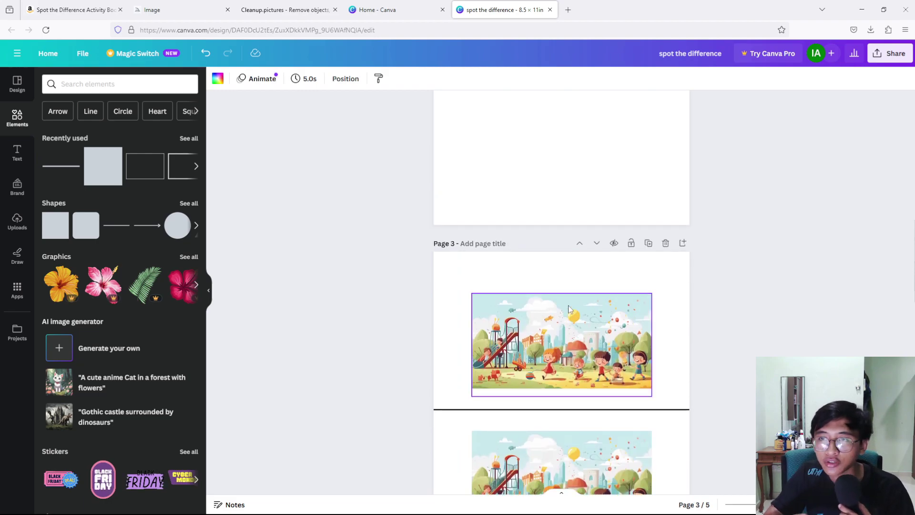
scroll(684, 299, down, 3)
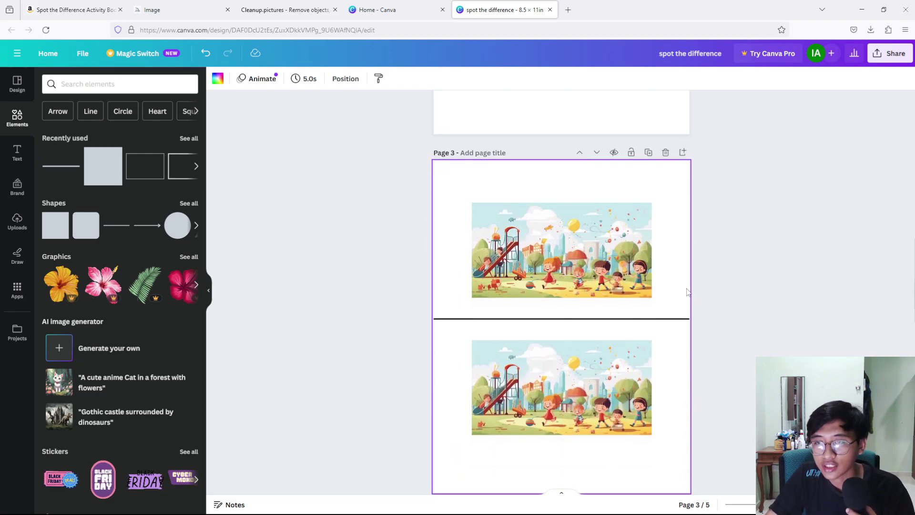
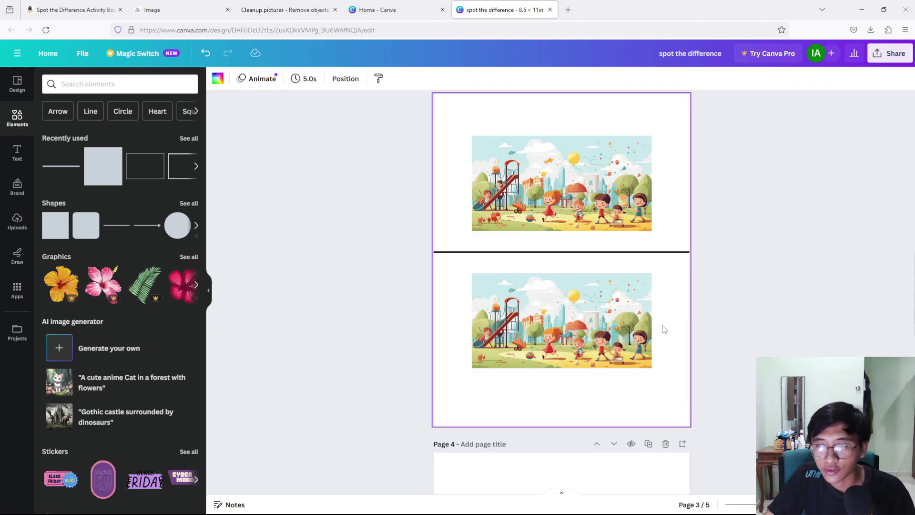
- Place the edited playground image on page 4, enlarge it to nearly the page width, and centre it near the page's upper edge
scroll(663, 329, down, 1)
scroll(119, 239, down, 1)
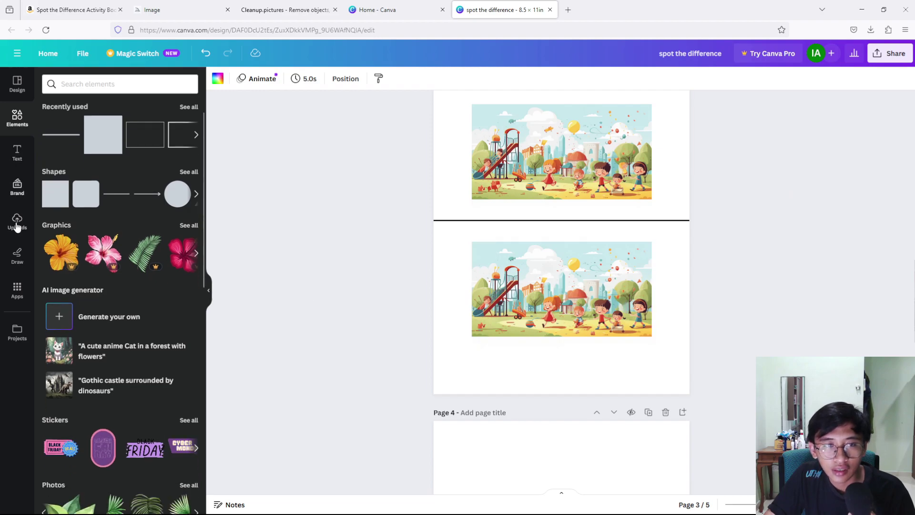
click(17, 222)
scroll(515, 217, down, 5)
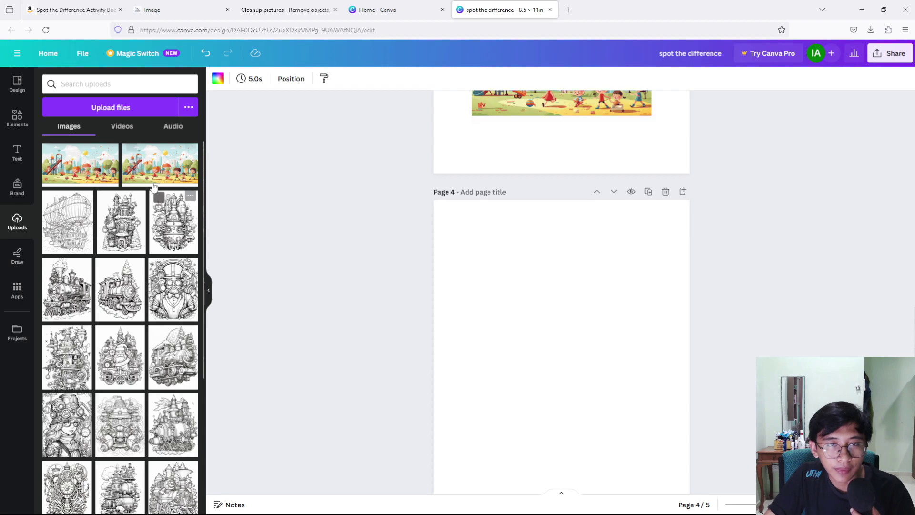
click(75, 177)
drag(501, 348, 490, 267)
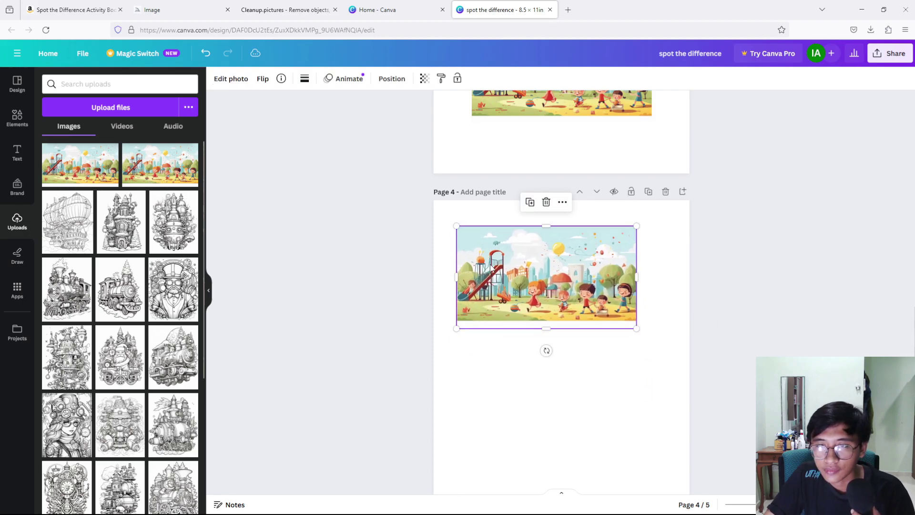
drag(637, 328, 659, 368)
drag(587, 305, 591, 304)
click(743, 276)
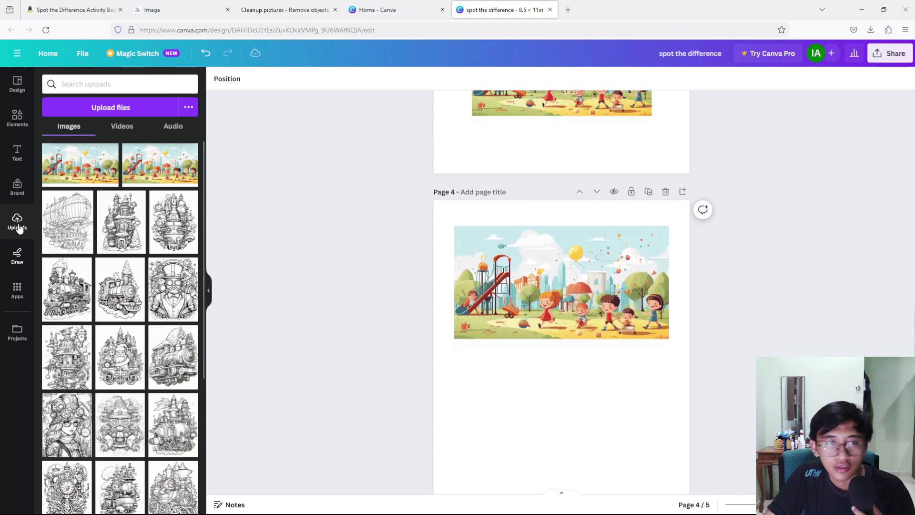
- Search the elements library for "circle" and list all matching graphics
click(17, 117)
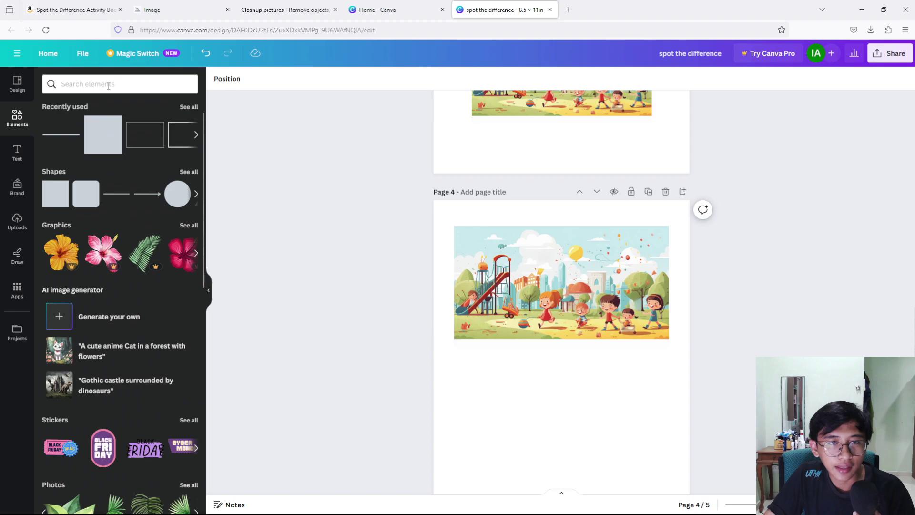
click(108, 86)
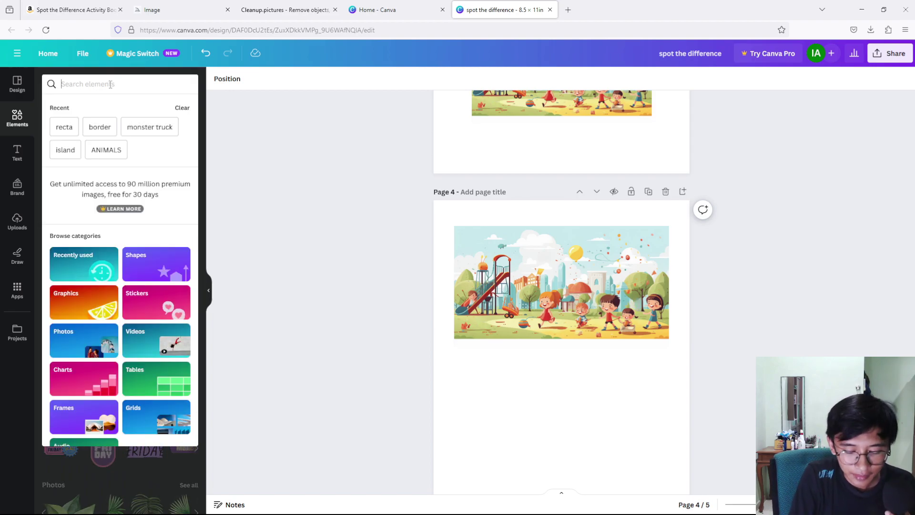
text(cirle)
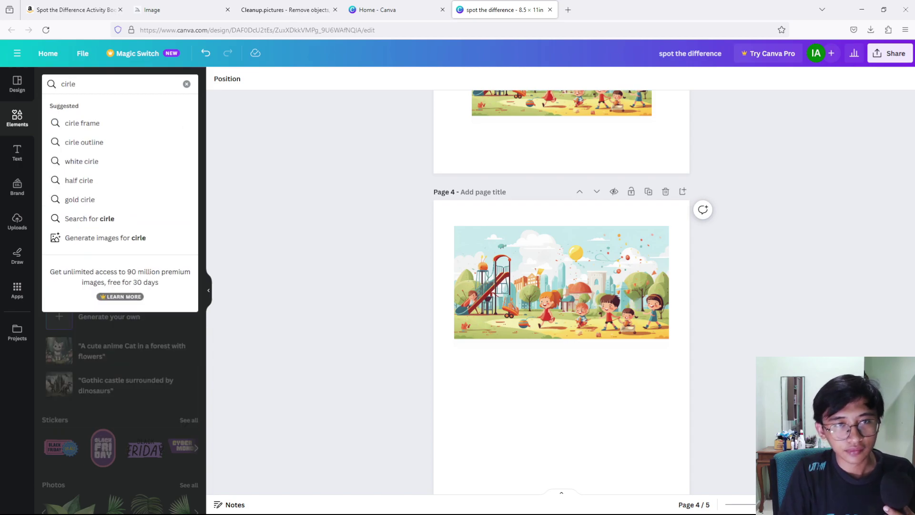
key(Return)
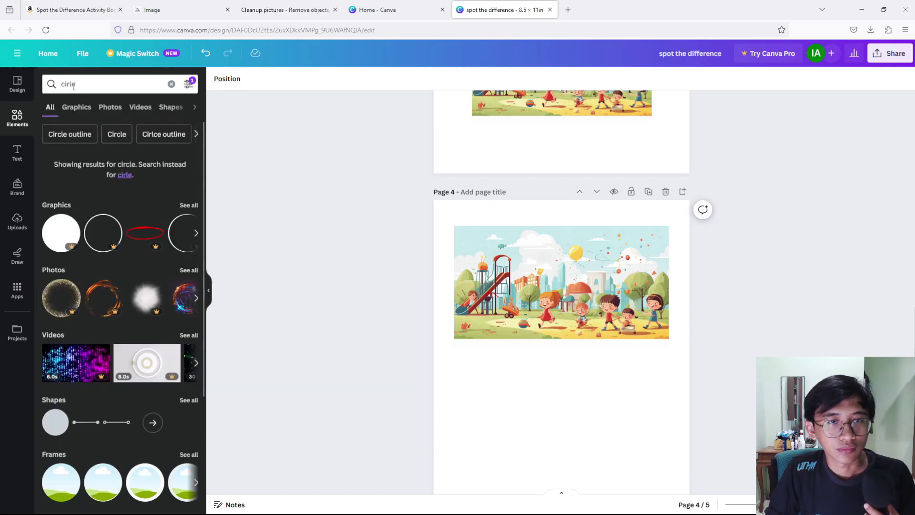
click(72, 85)
text(c)
key(Return)
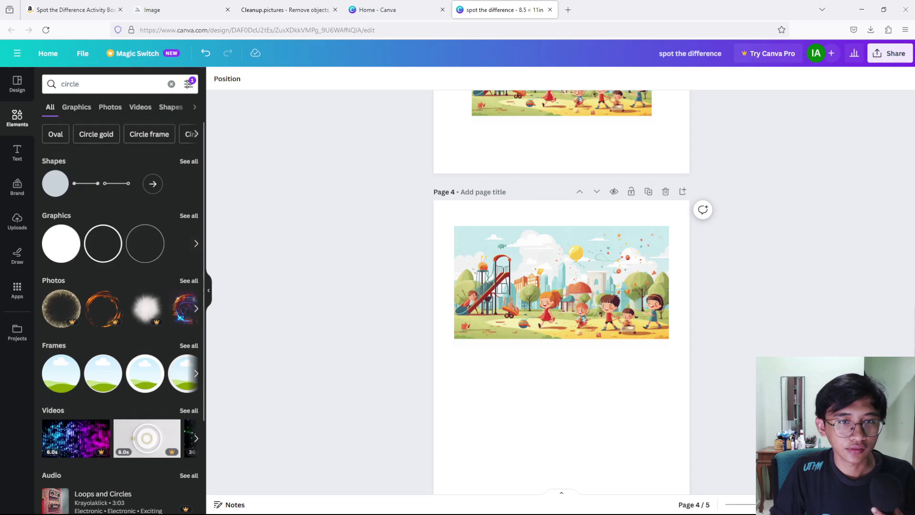
click(183, 217)
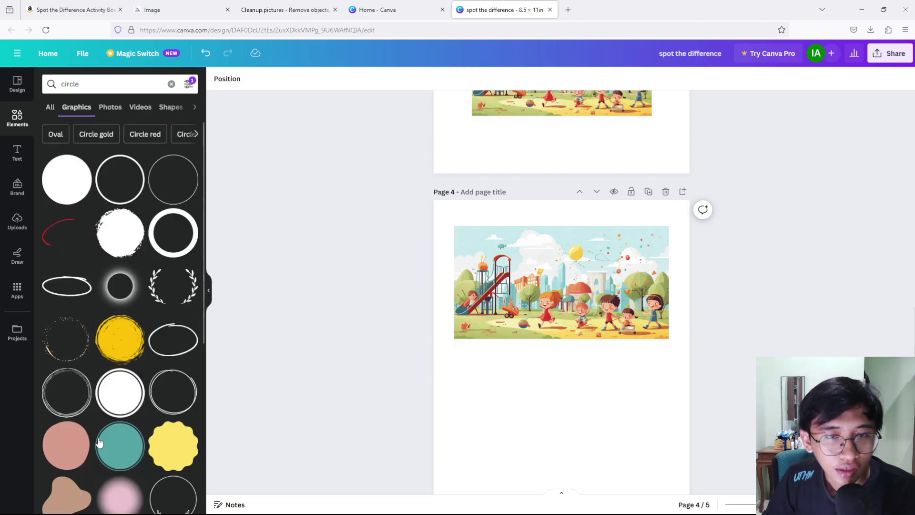
- Add the hand-drawn red circle outline to page 4, shrink it, and place it around the grass patch in the playground image's lower-left corner
scroll(117, 355, down, 6)
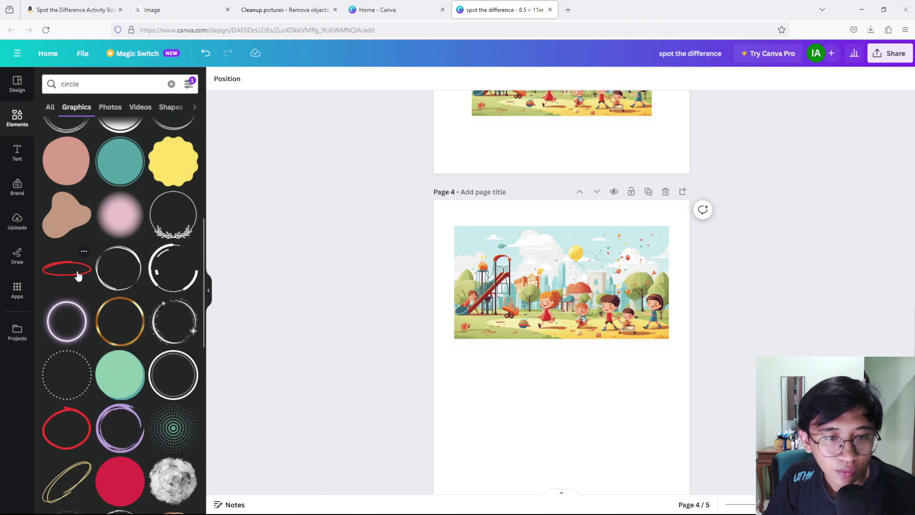
click(67, 442)
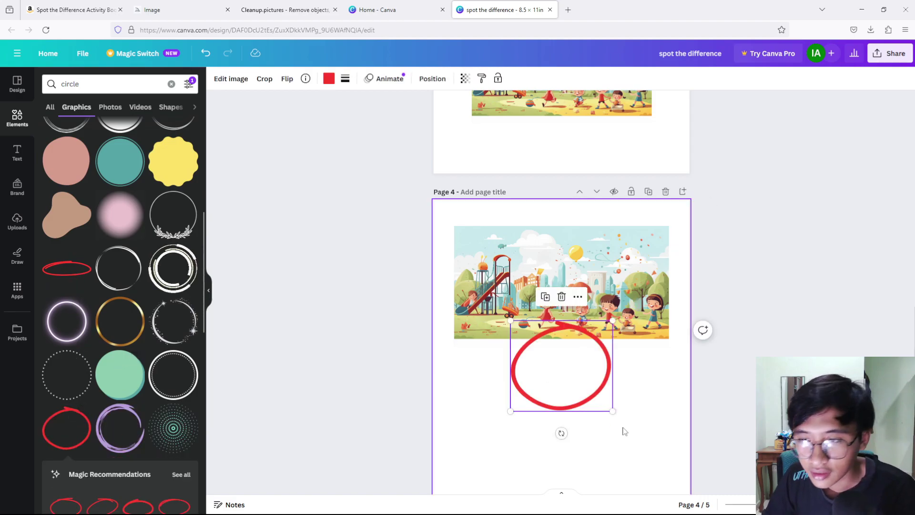
drag(611, 408, 485, 328)
- Add two more small red circles, one over the slide and one beside the head of the girl in blue
click(68, 428)
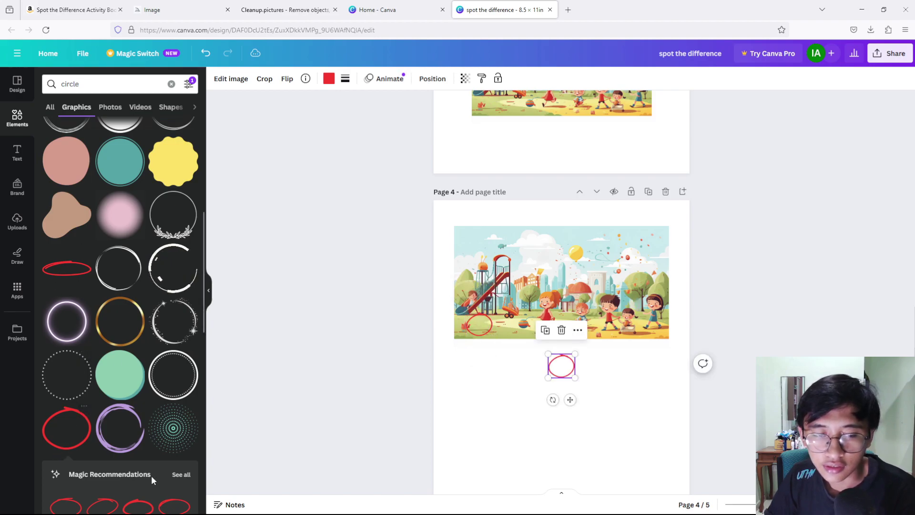
drag(559, 366, 486, 288)
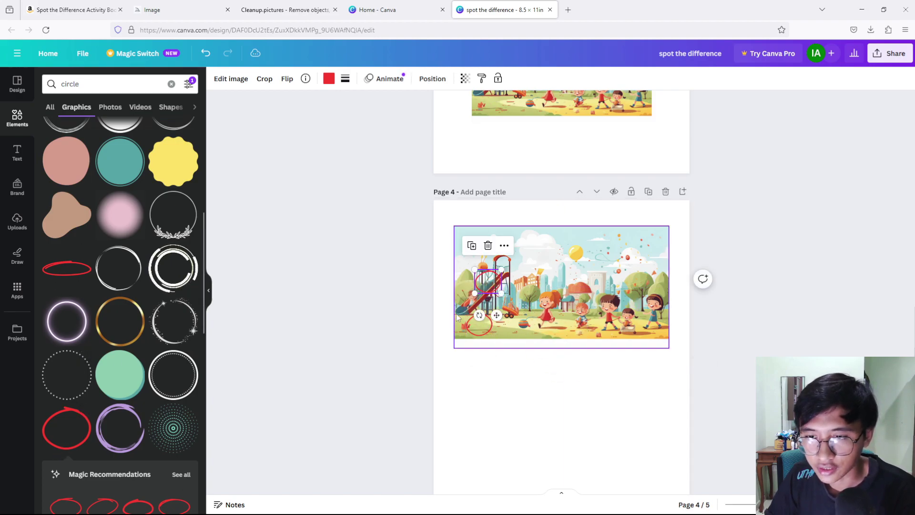
click(68, 424)
drag(551, 371, 626, 306)
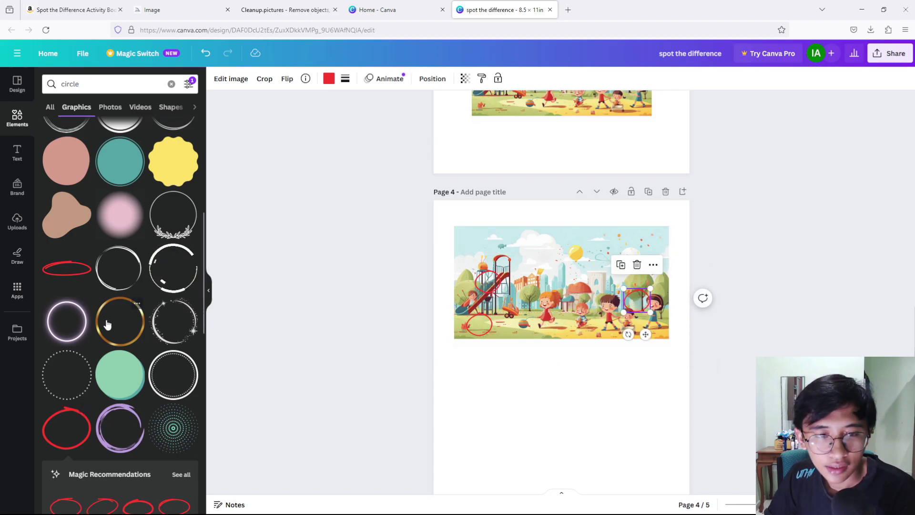
- Add two more small red circles in the sky, one over the cloud and one just below and right of the yellow balloon
click(77, 425)
drag(557, 365, 542, 244)
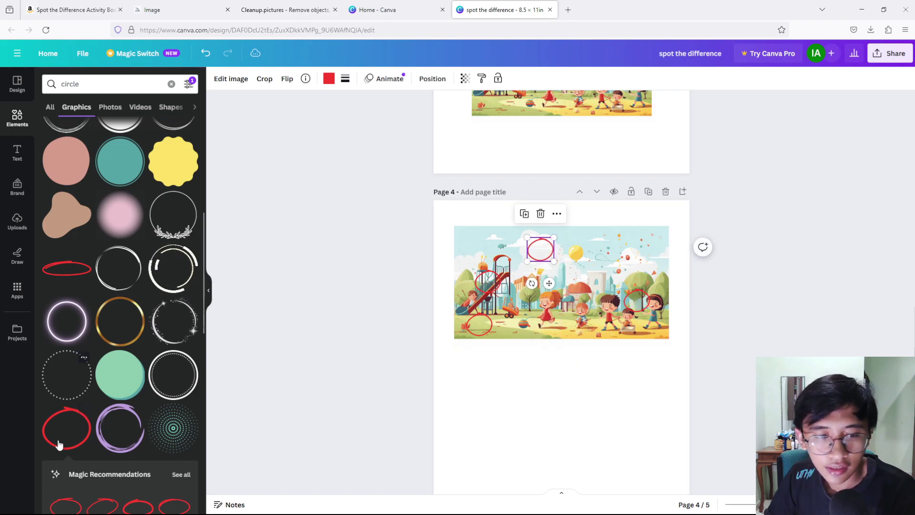
click(66, 429)
drag(561, 365, 592, 261)
click(780, 274)
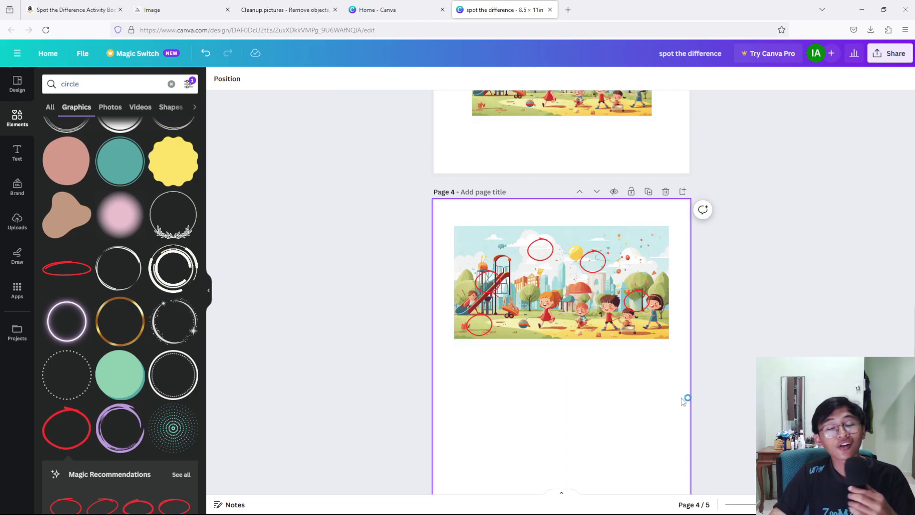
- Download all five pages of the design as a PDF Print file
scroll(682, 401, down, 1)
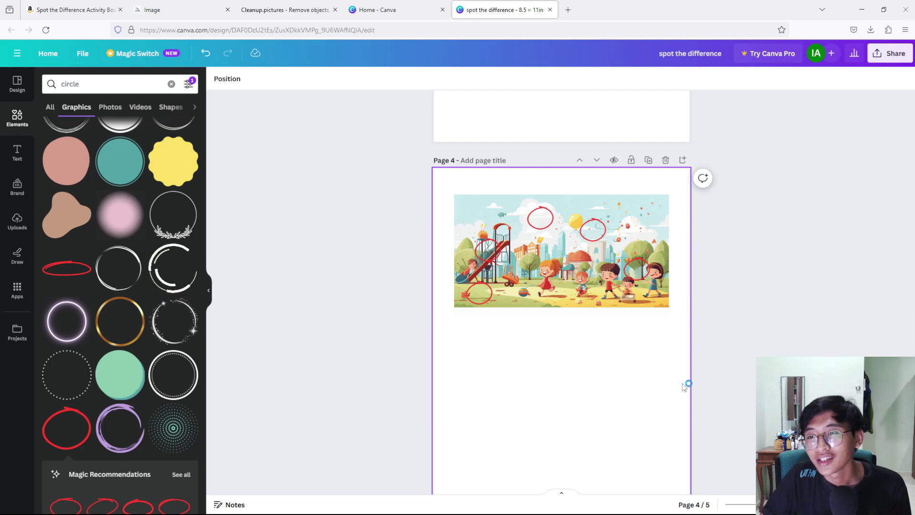
click(896, 55)
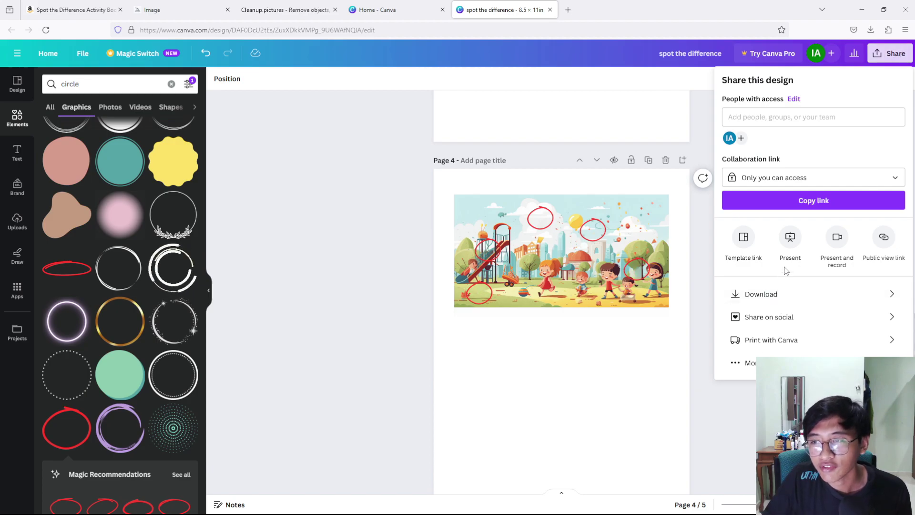
click(785, 293)
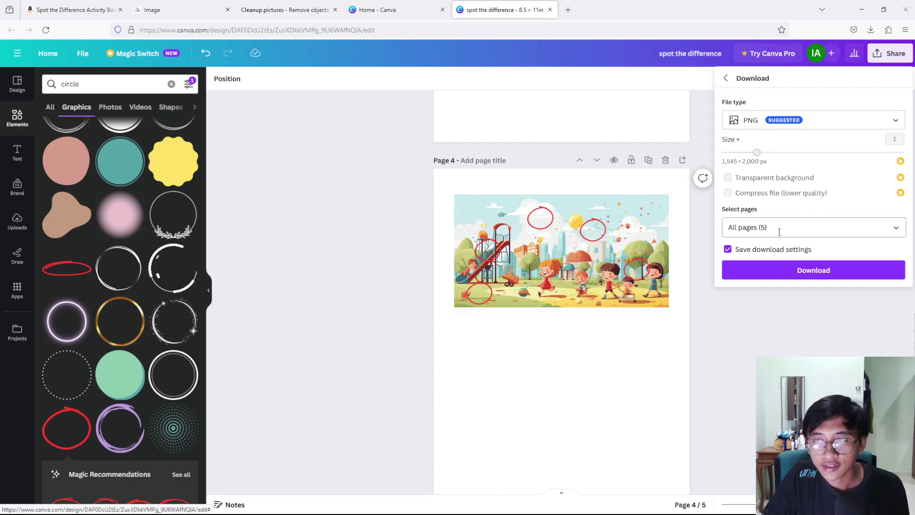
click(786, 125)
click(784, 237)
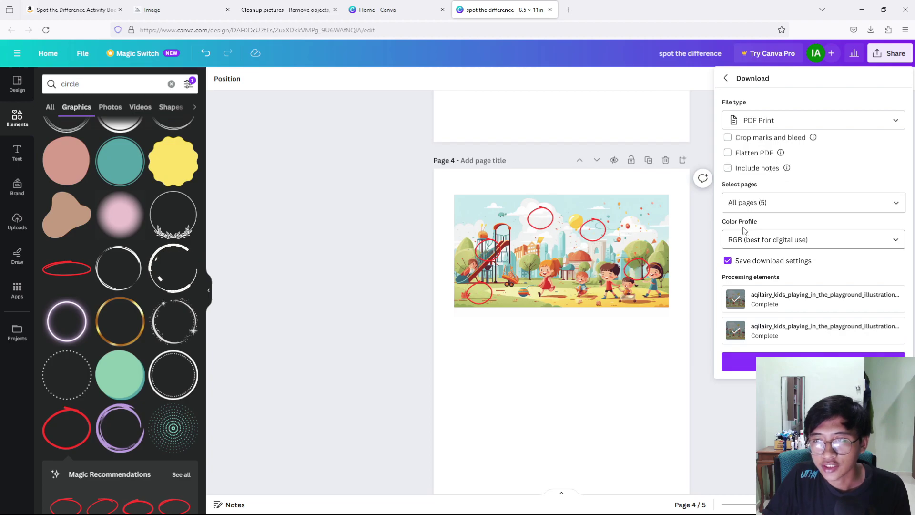
click(759, 241)
click(772, 264)
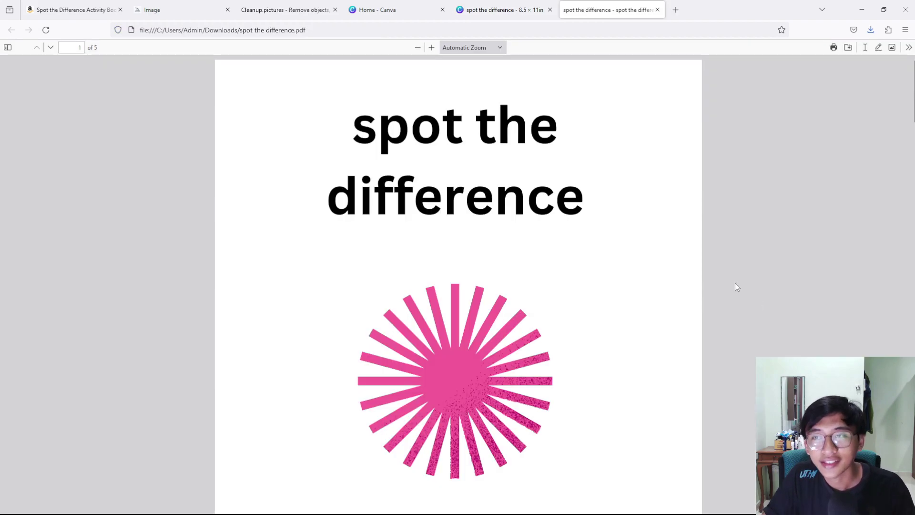
- Review the title, puzzle and answer pages in the downloaded "spot the difference.pdf" through to page 5
scroll(701, 227, down, 20)
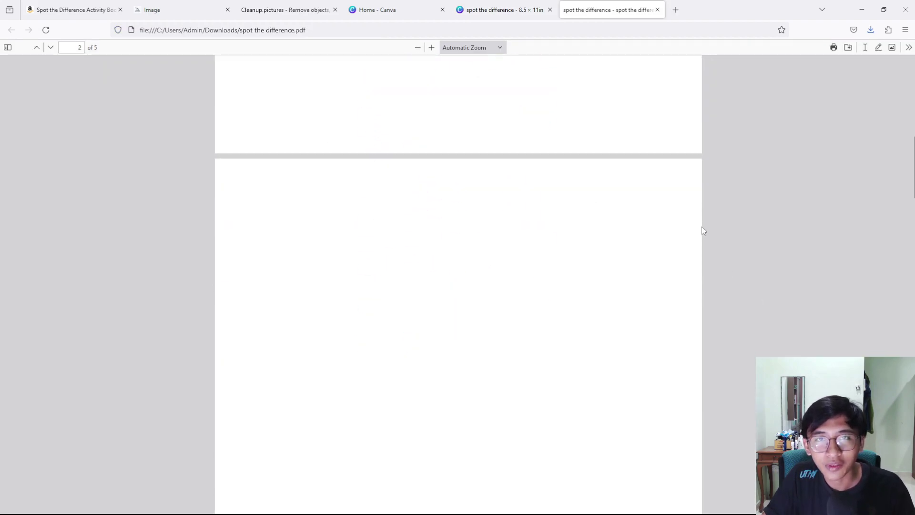
scroll(703, 230, down, 5)
scroll(665, 212, up, 1)
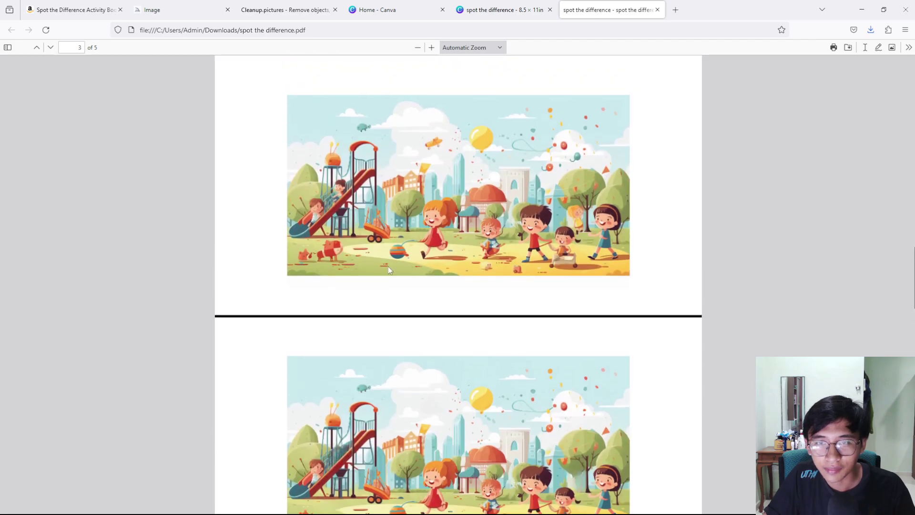
scroll(433, 260, down, 2)
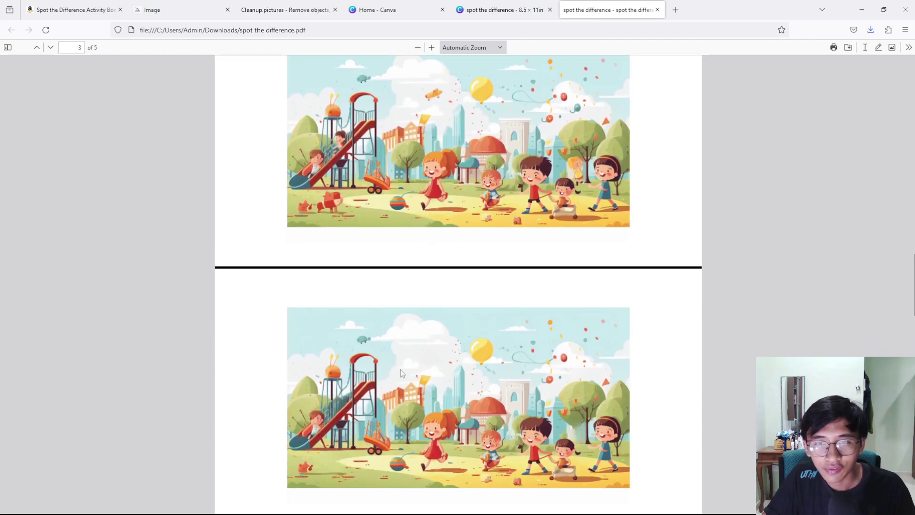
scroll(429, 258, down, 10)
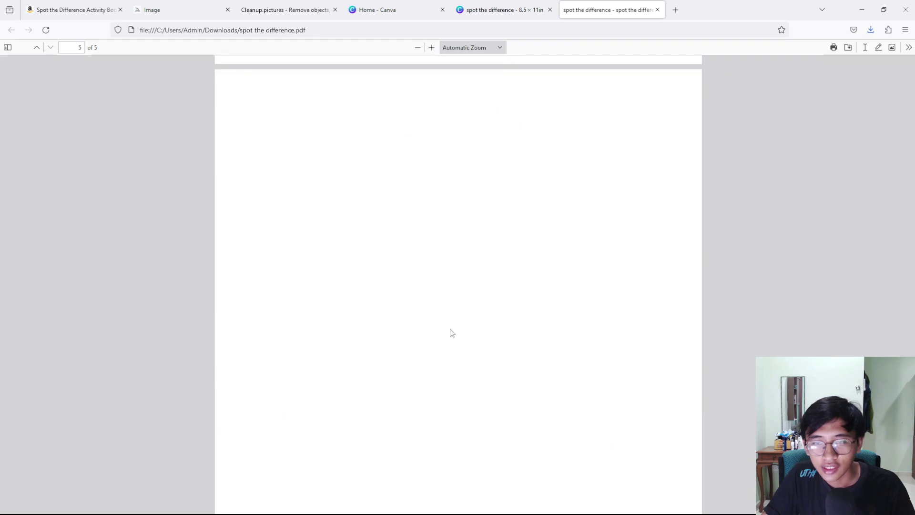